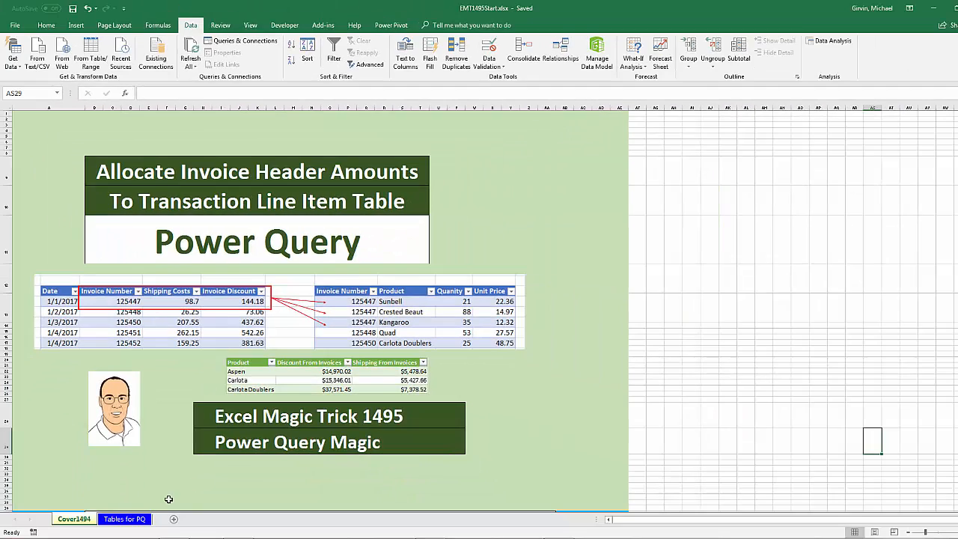
- Open the Tables for PQ sheet and examine the fInvoiceHeader, fLineItemInvoiceDetail and dProduct tables
click(117, 519)
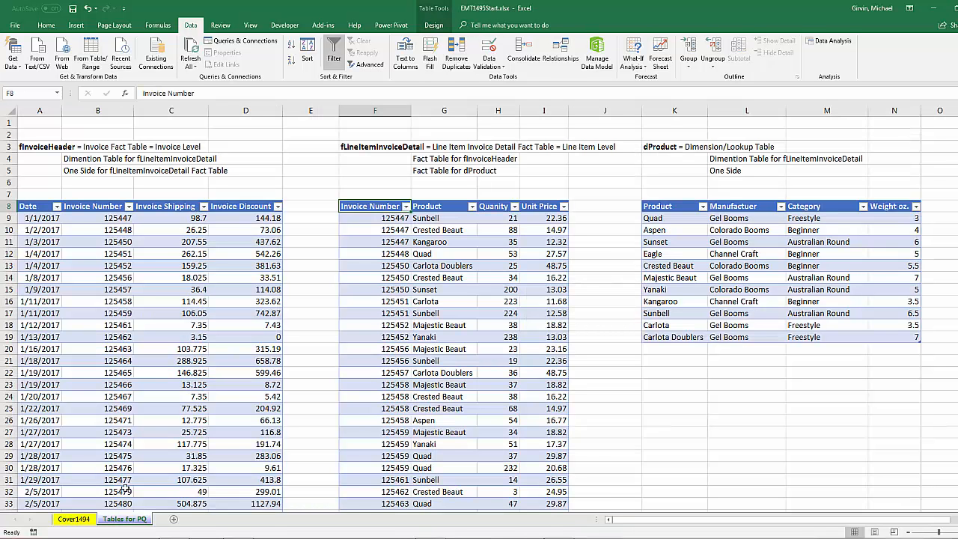
click(158, 265)
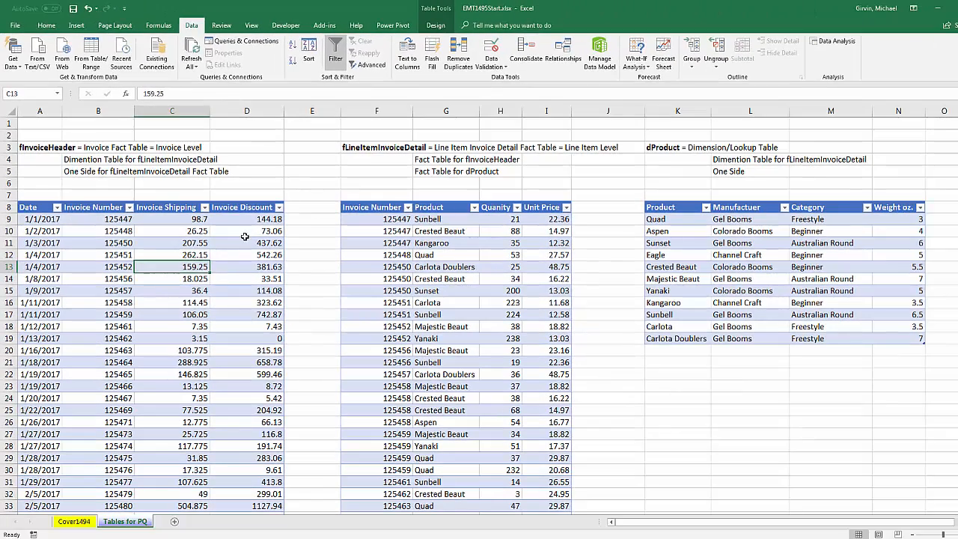
click(400, 403)
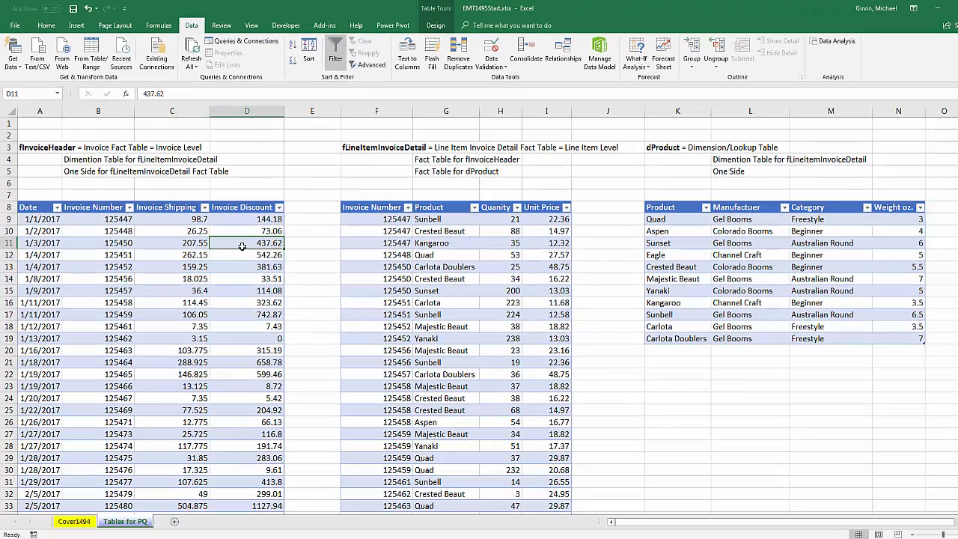
click(421, 256)
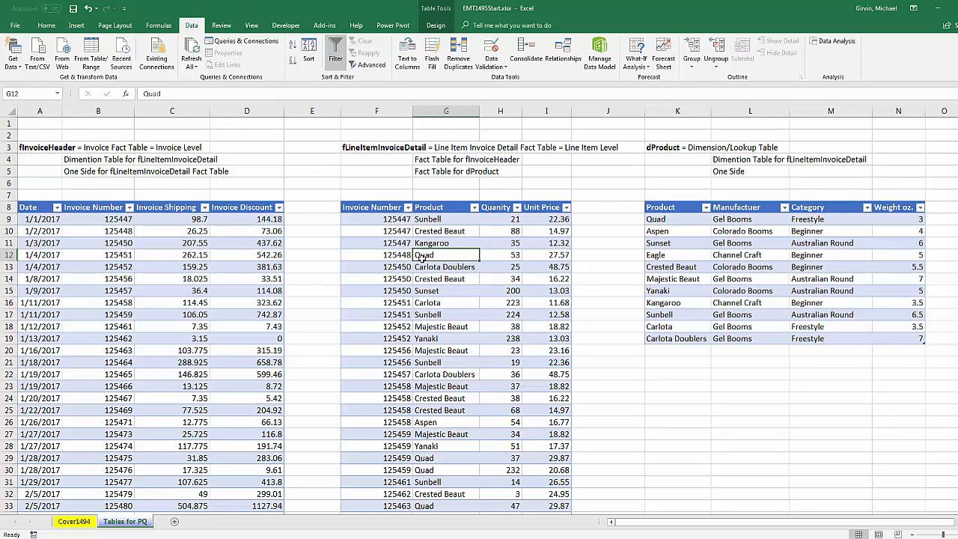
click(708, 233)
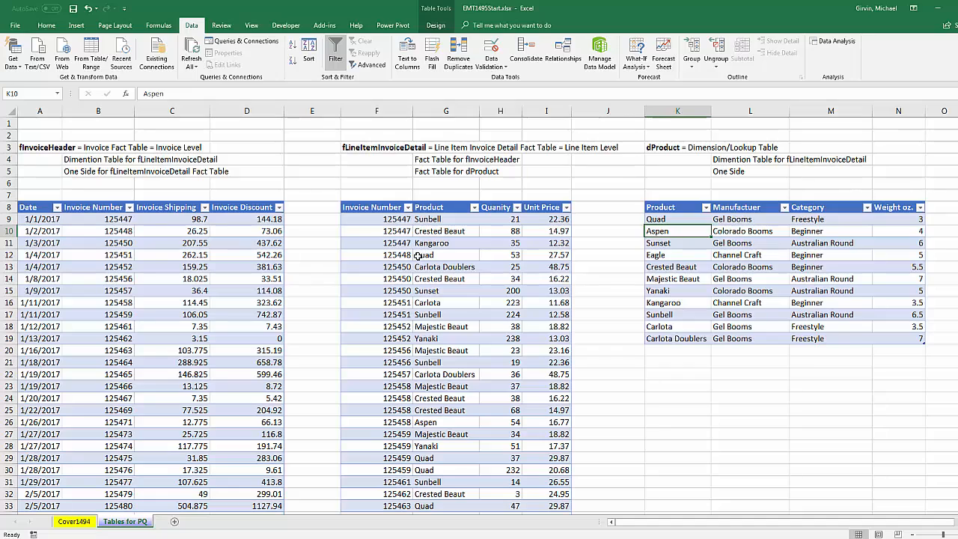
- Import the dProduct table into Power Query and load it as Only Create Connection
click(771, 231)
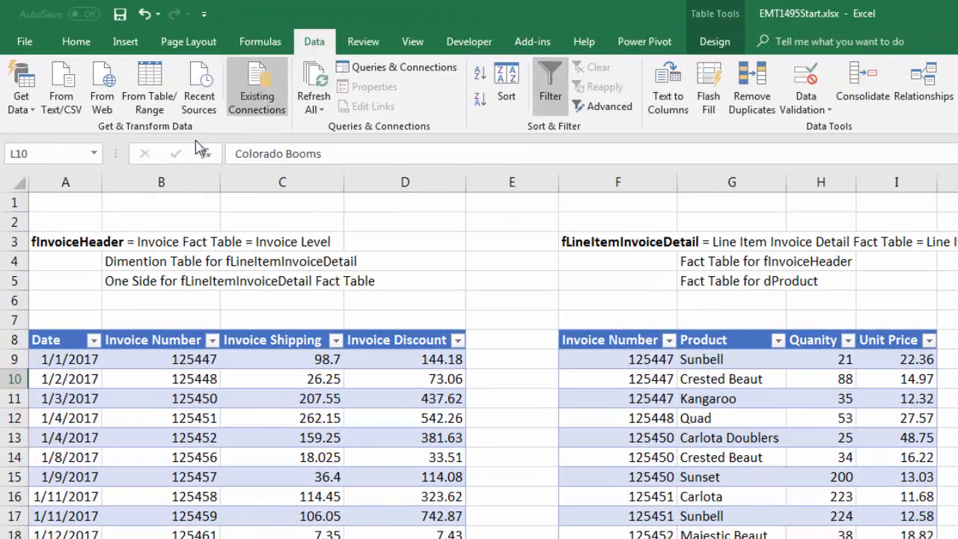
click(171, 110)
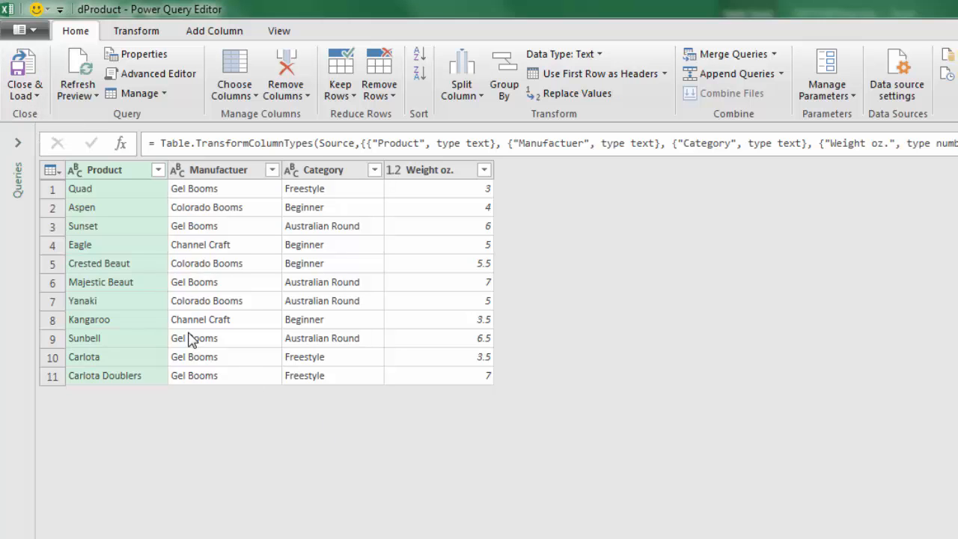
click(36, 95)
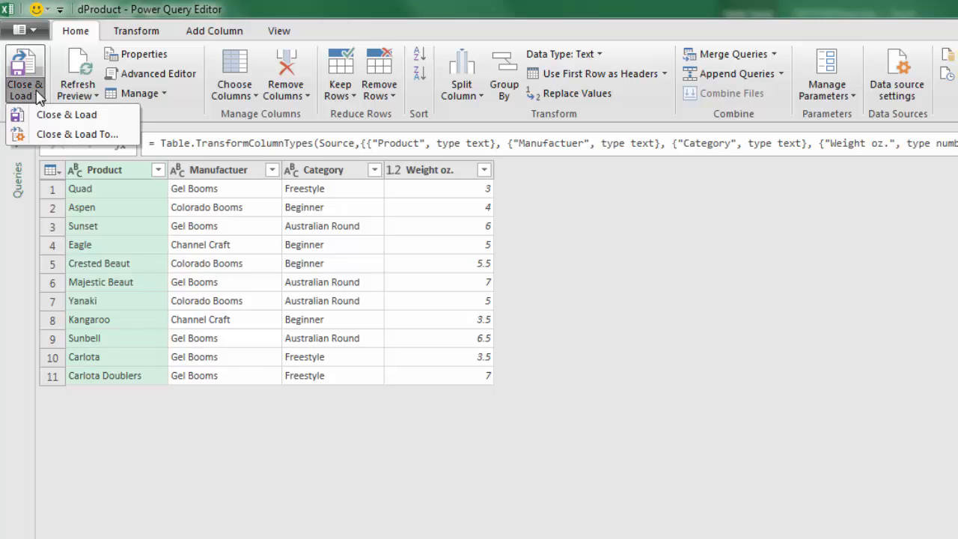
click(57, 136)
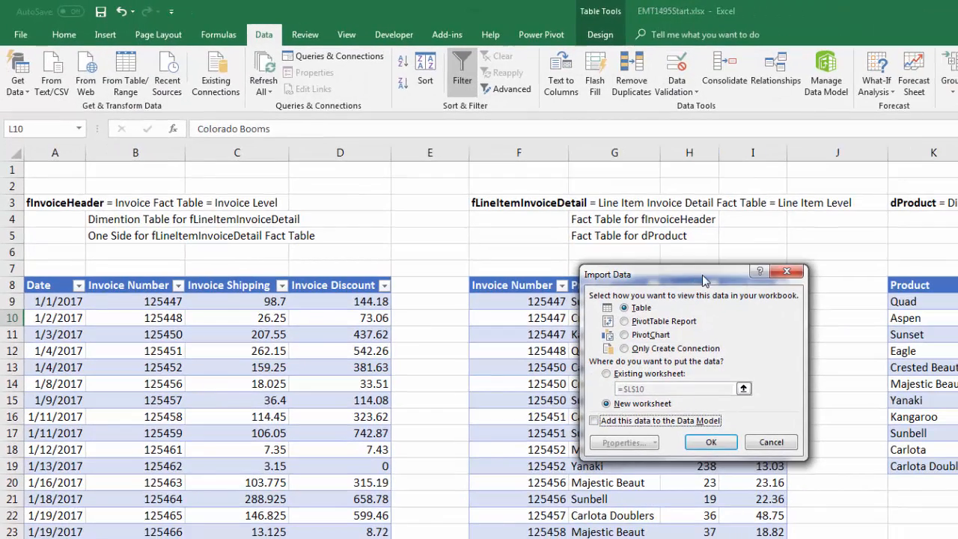
drag(703, 280, 498, 249)
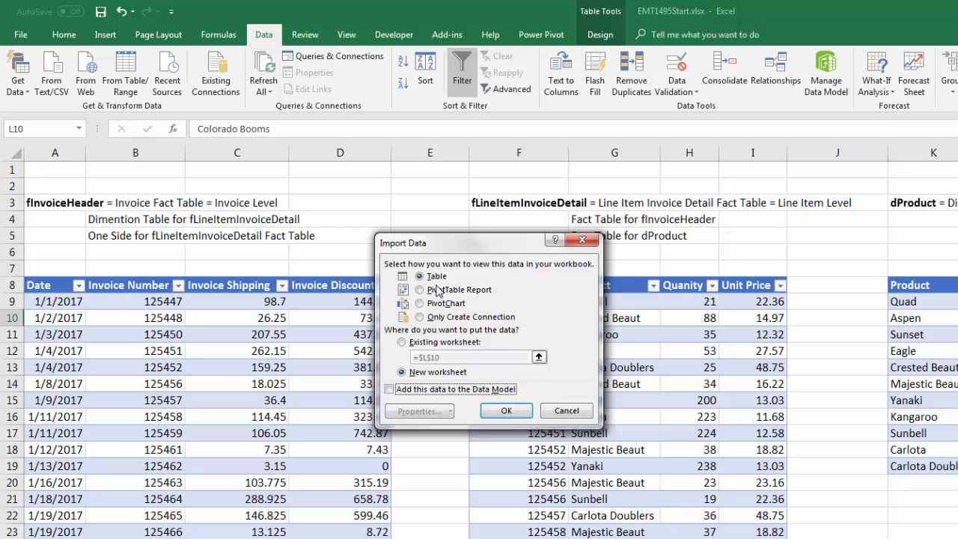
click(421, 320)
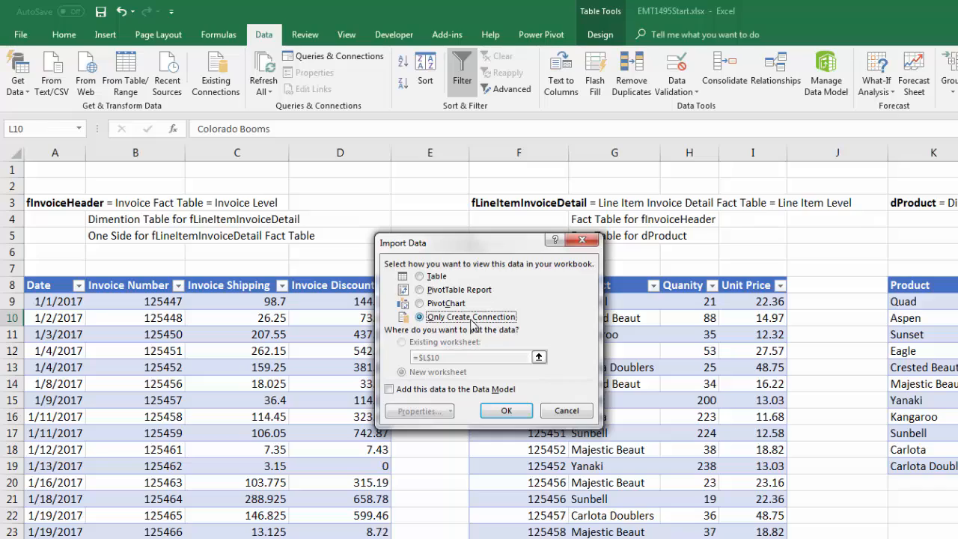
click(506, 411)
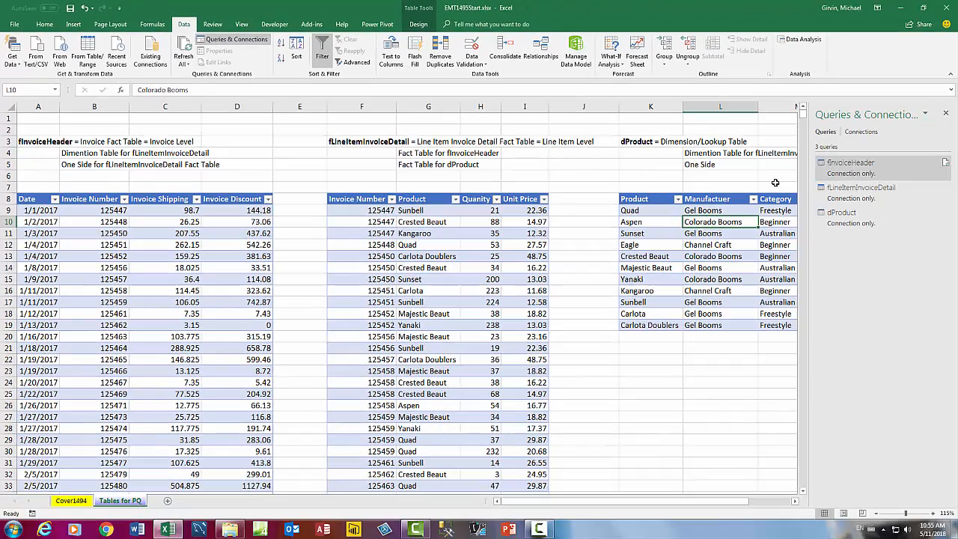
- Widen the Queries & Connections pane and open the fLineItemInvoiceDetail query for editing, with the editor's query list expanded
drag(806, 178, 771, 177)
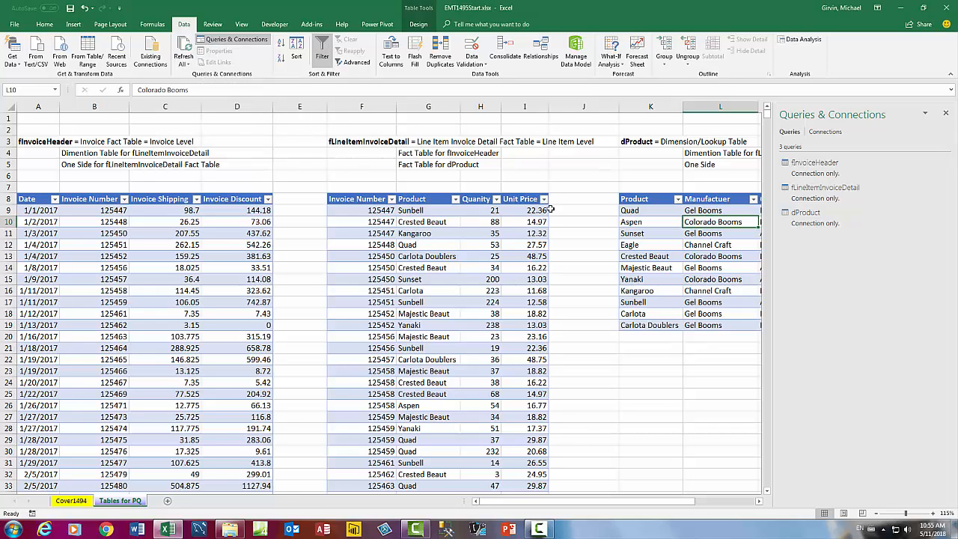
click(840, 194)
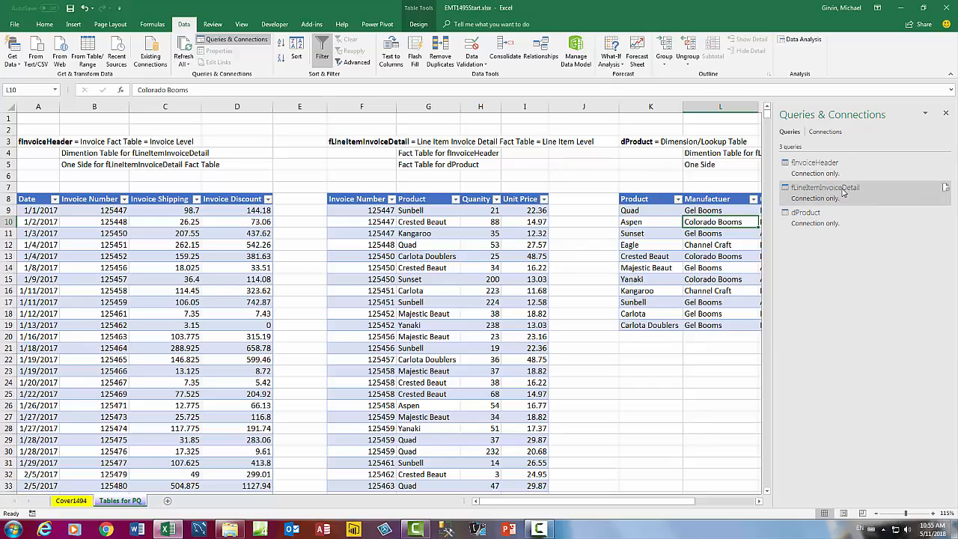
double_click(841, 193)
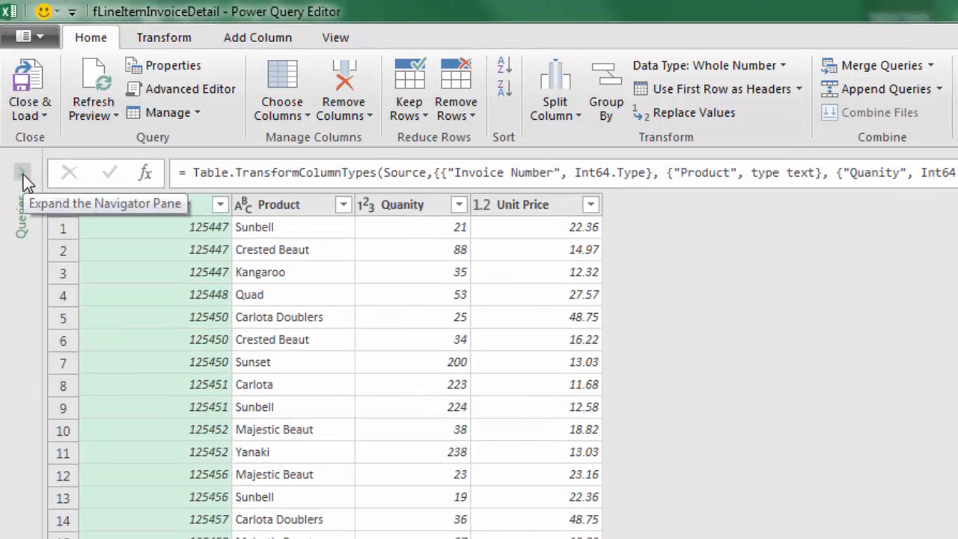
click(23, 174)
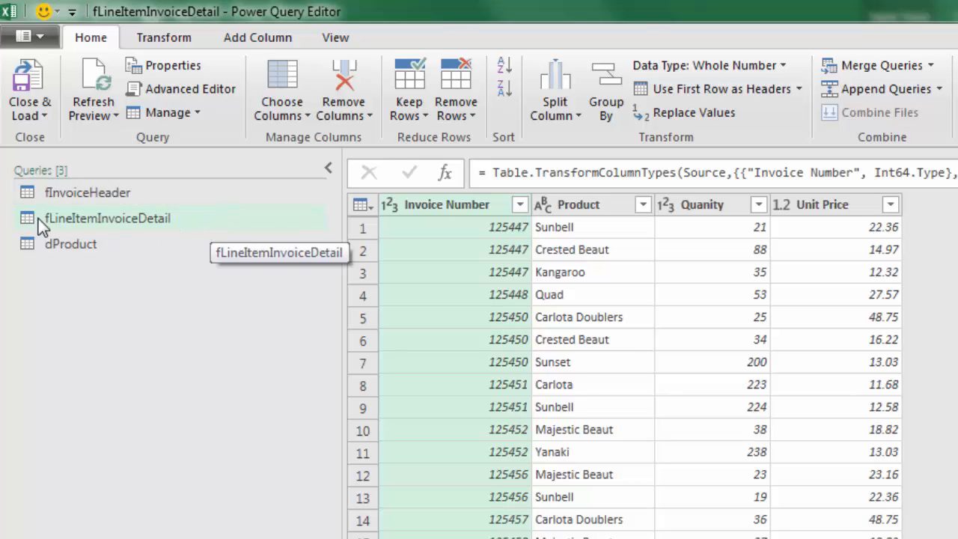
- Duplicate the fLineItemInvoiceDetail query and rename the copy ProductReport
right_click(160, 223)
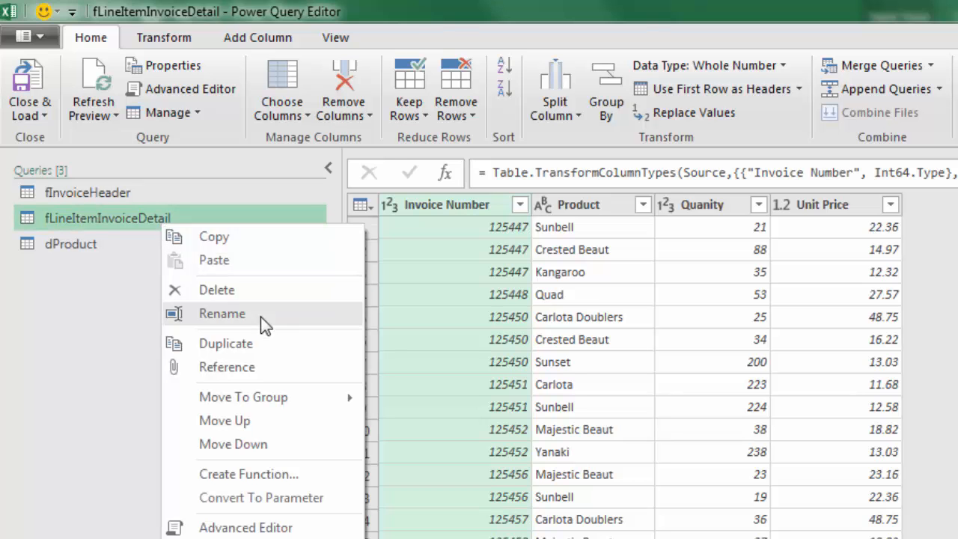
click(225, 344)
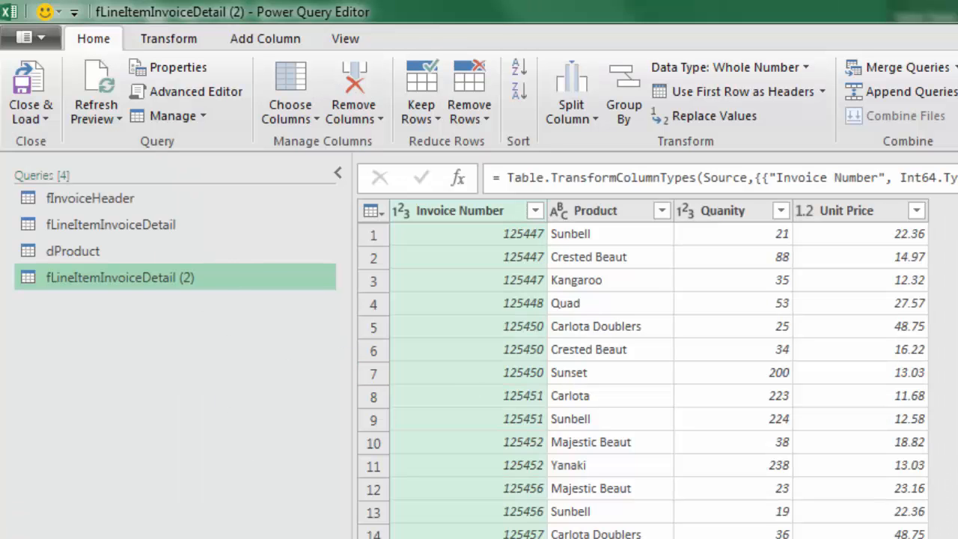
key(F2)
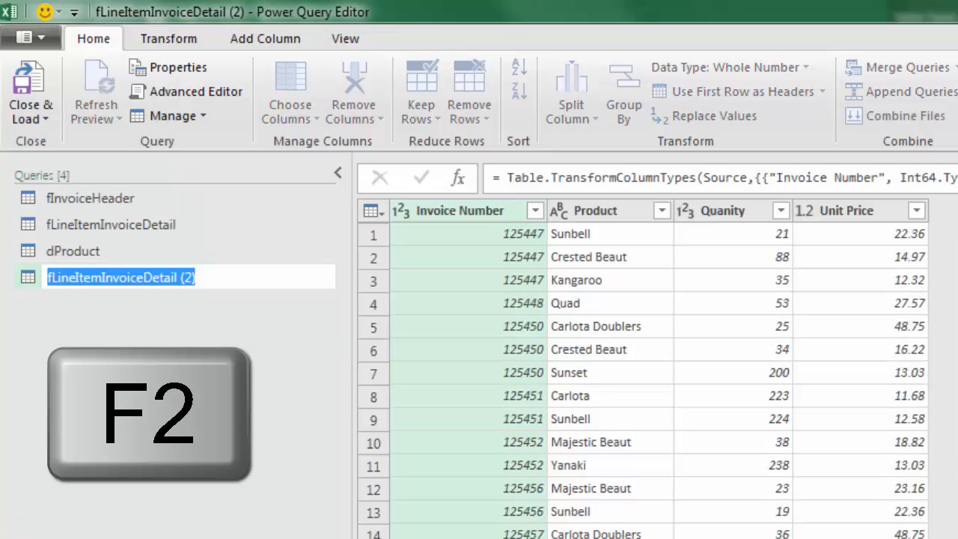
text(ProductReport)
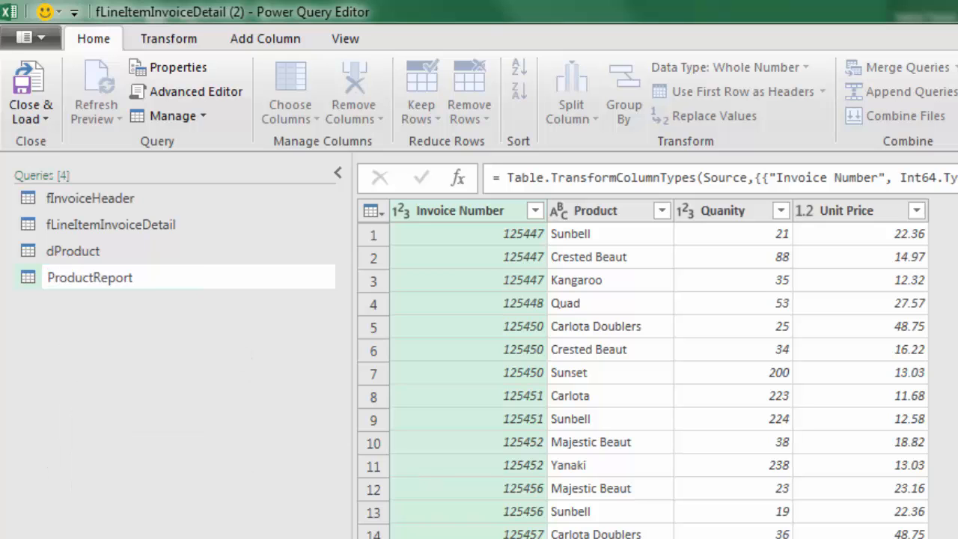
key(Return)
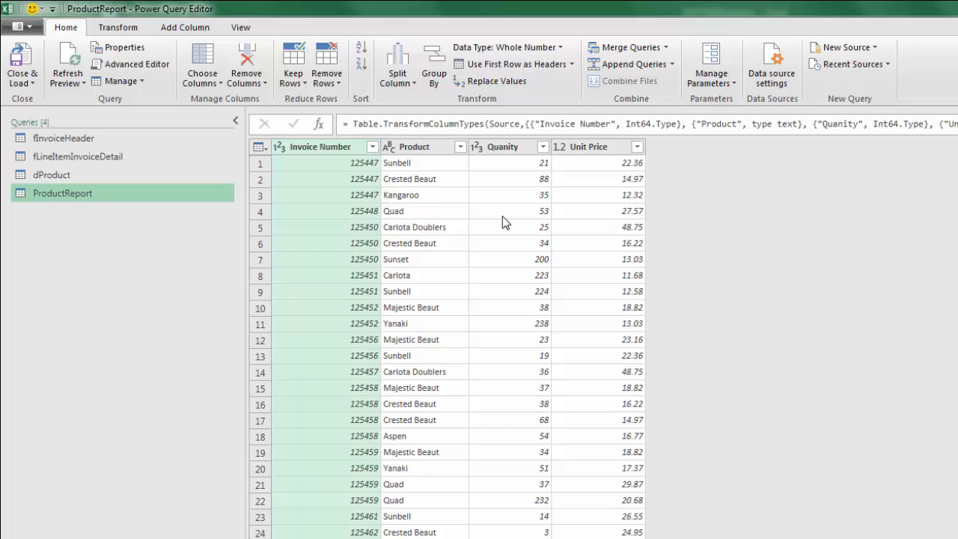
- Add a column to ProductReport that multiplies Quanity by Unit Price
click(185, 27)
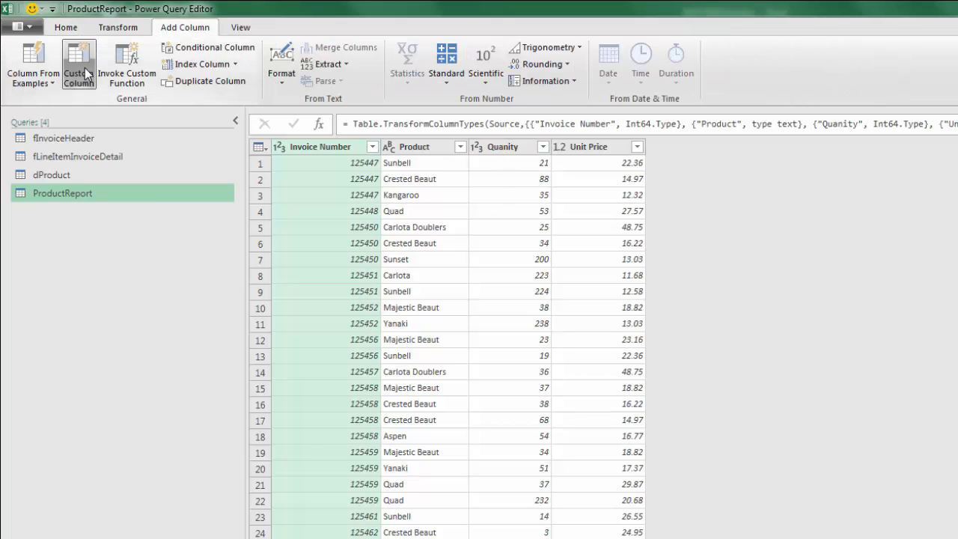
click(502, 147)
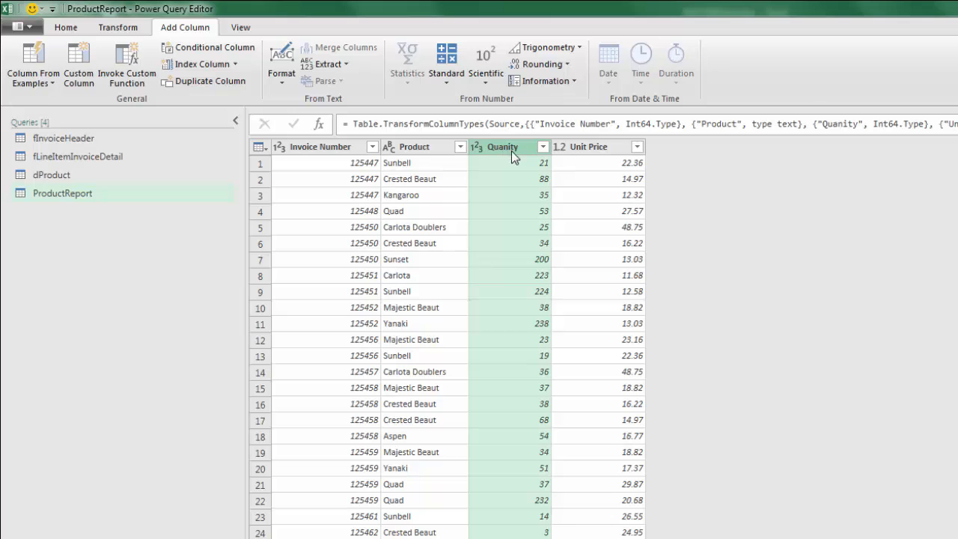
shift+click(603, 150)
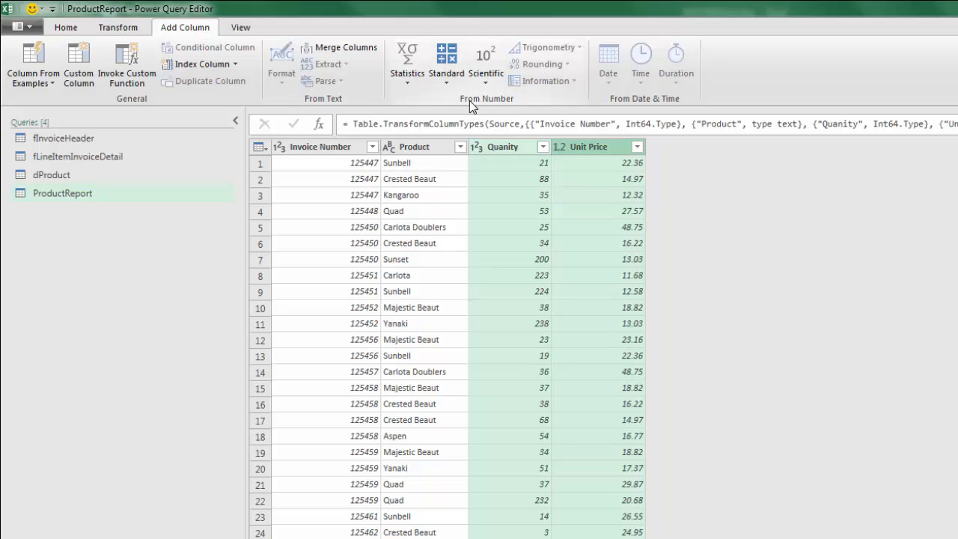
click(441, 83)
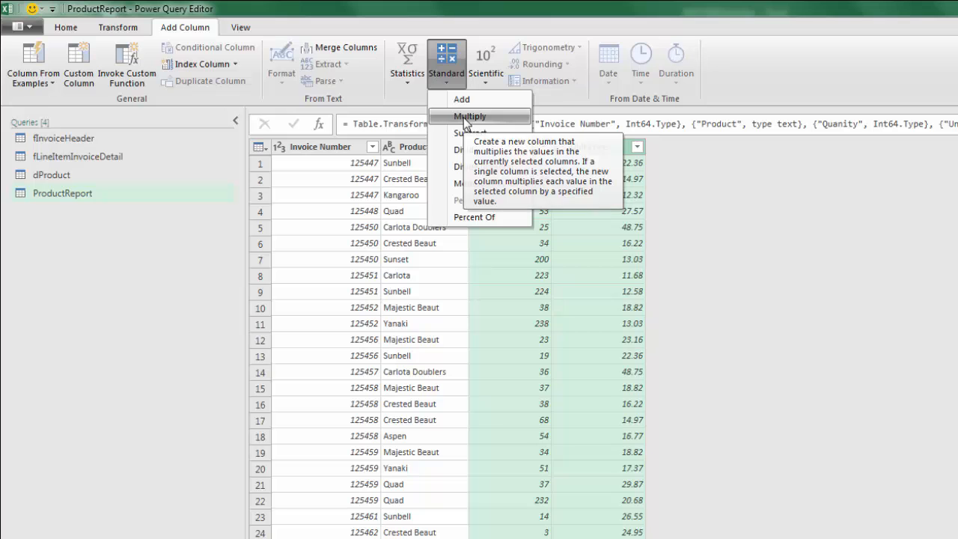
click(467, 120)
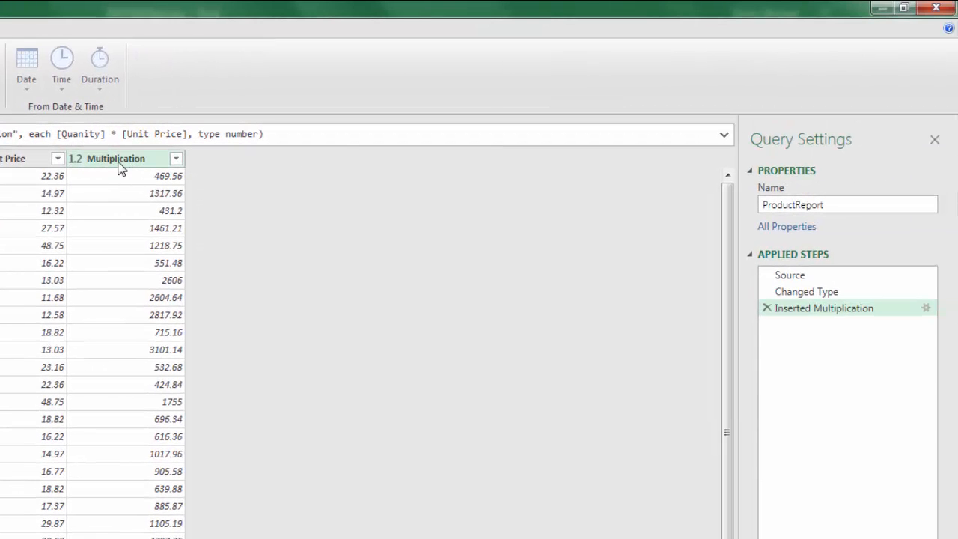
- Try renaming the Multiplication column to sdds, and delete the resulting Renamed Columns step
double_click(117, 158)
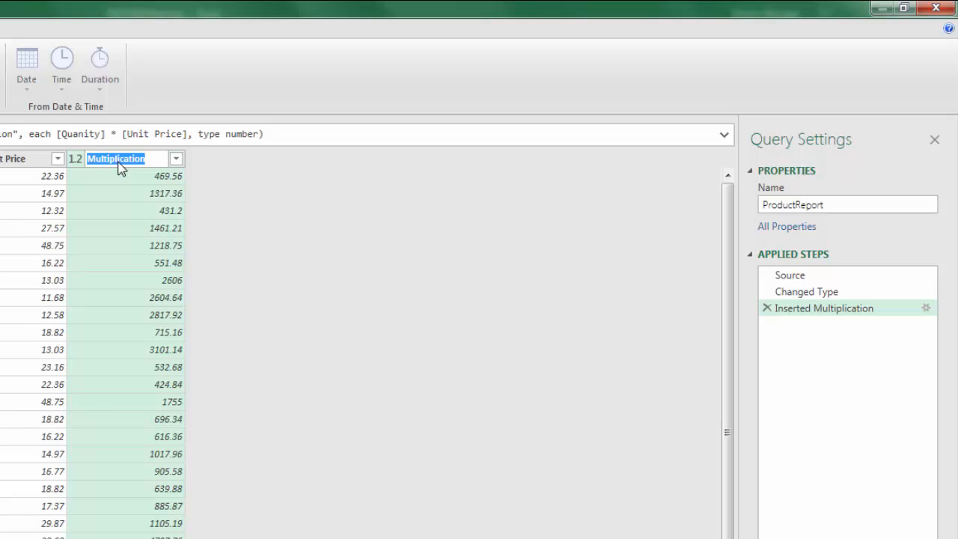
text(sdds)
key(Return)
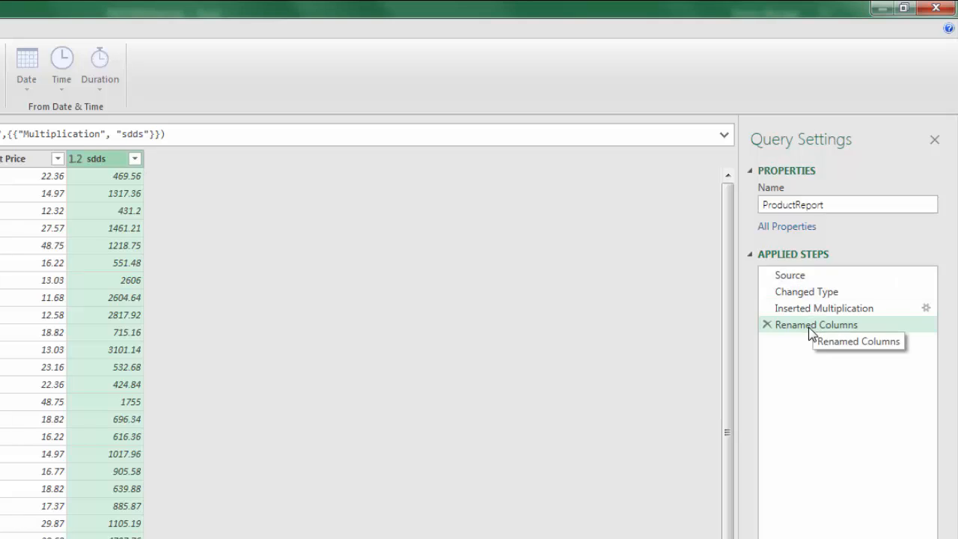
click(767, 325)
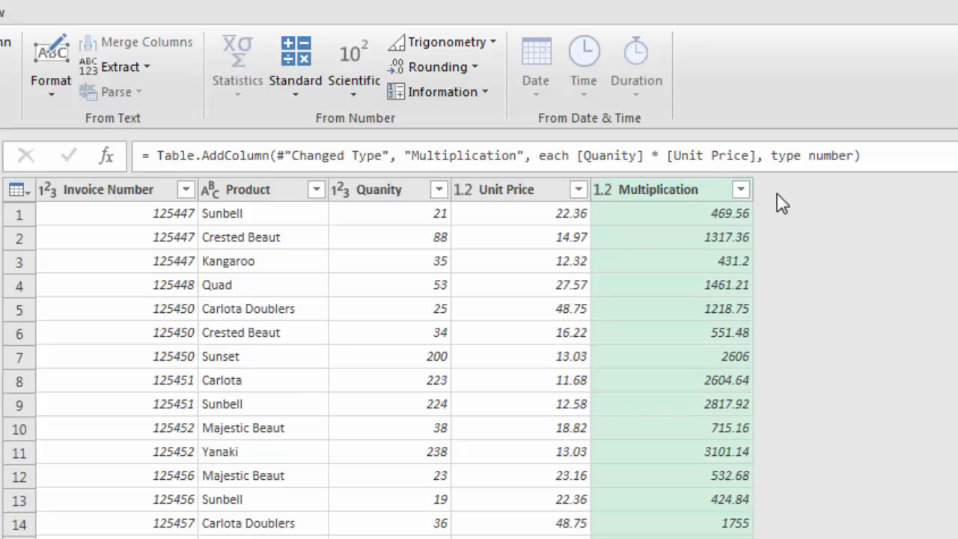
- Replace the Multiplication column name with Line Sales directly in the Table.AddColumn formula
double_click(470, 157)
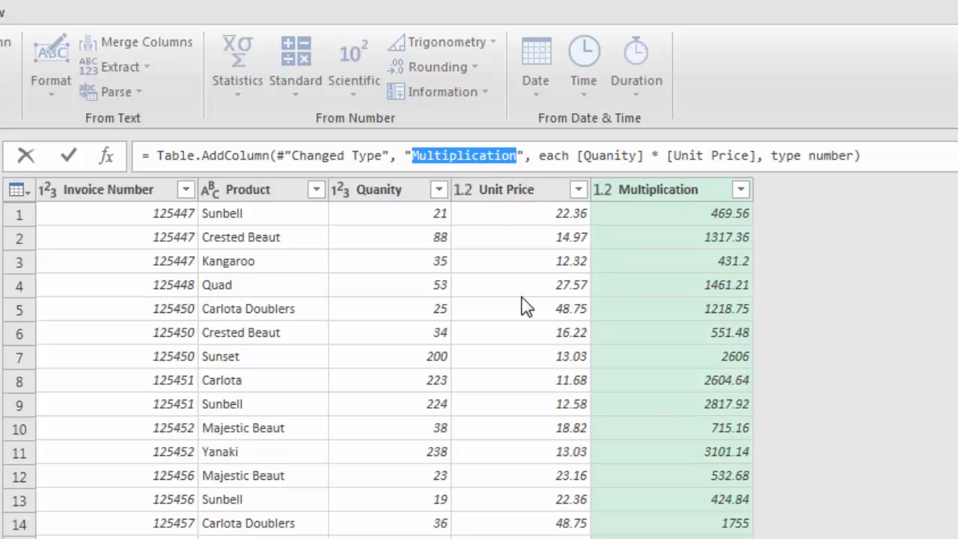
text(Line Sales)
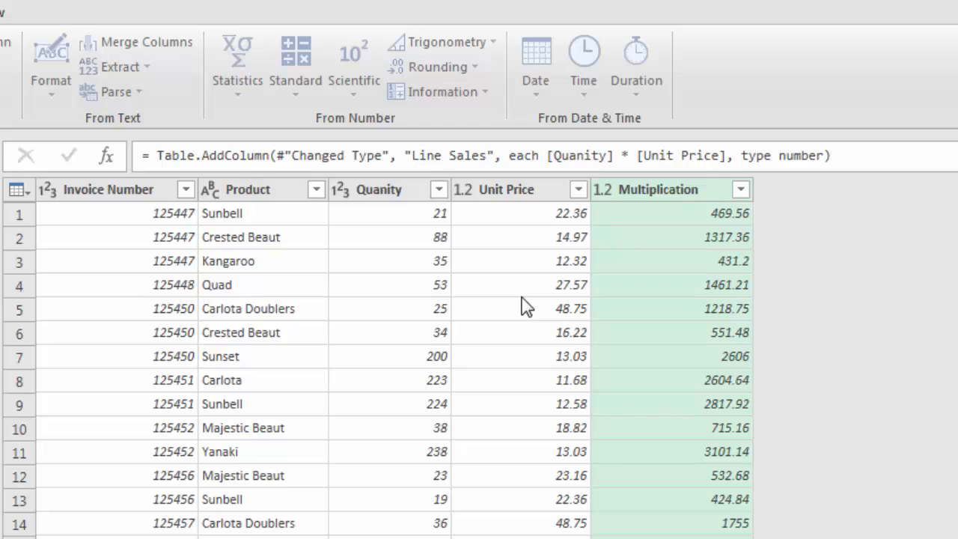
key(Return)
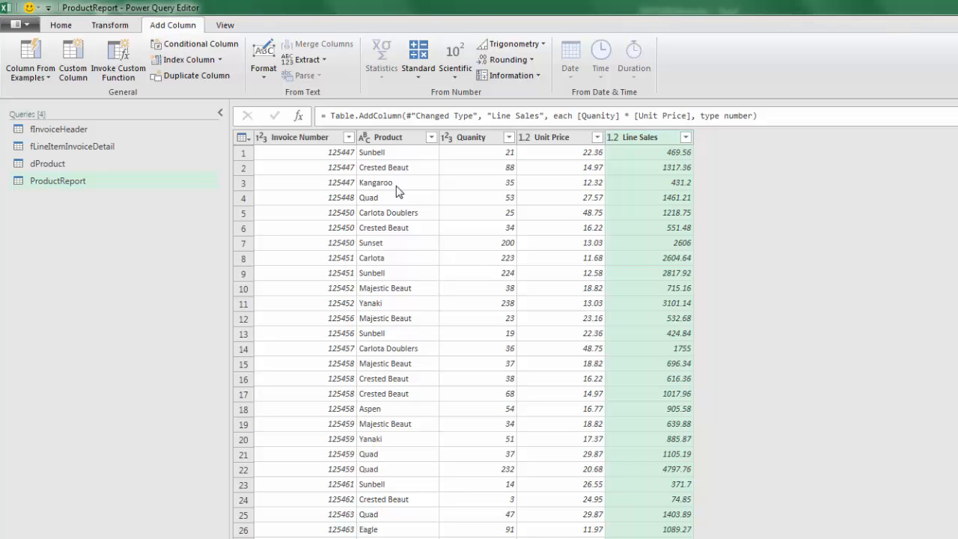
- Merge ProductReport with the dProduct query, matching on the Product columns with a Left Outer join
click(62, 27)
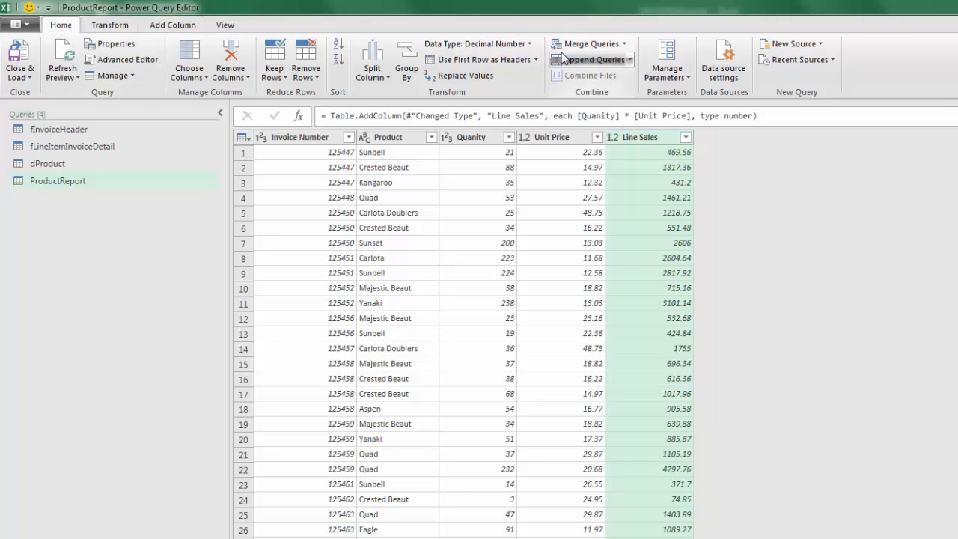
click(624, 43)
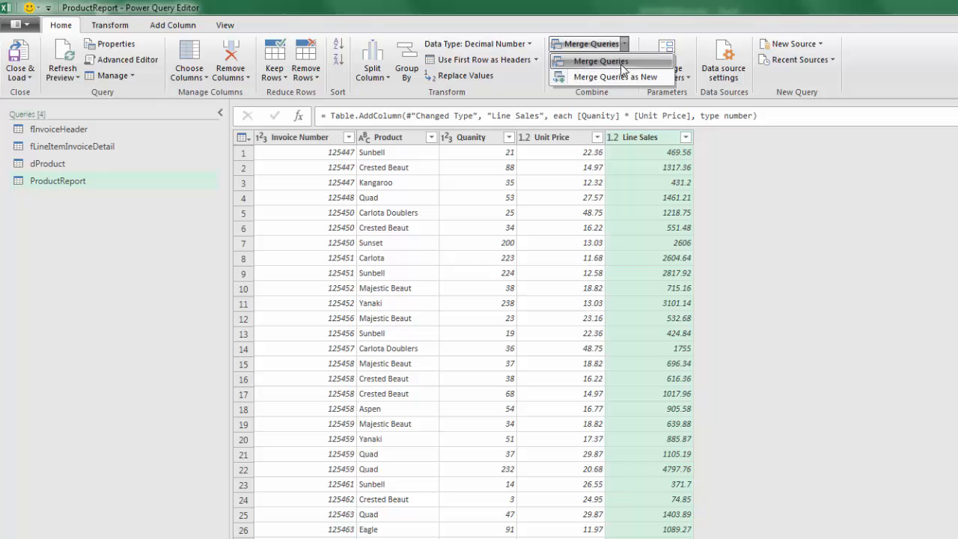
click(621, 67)
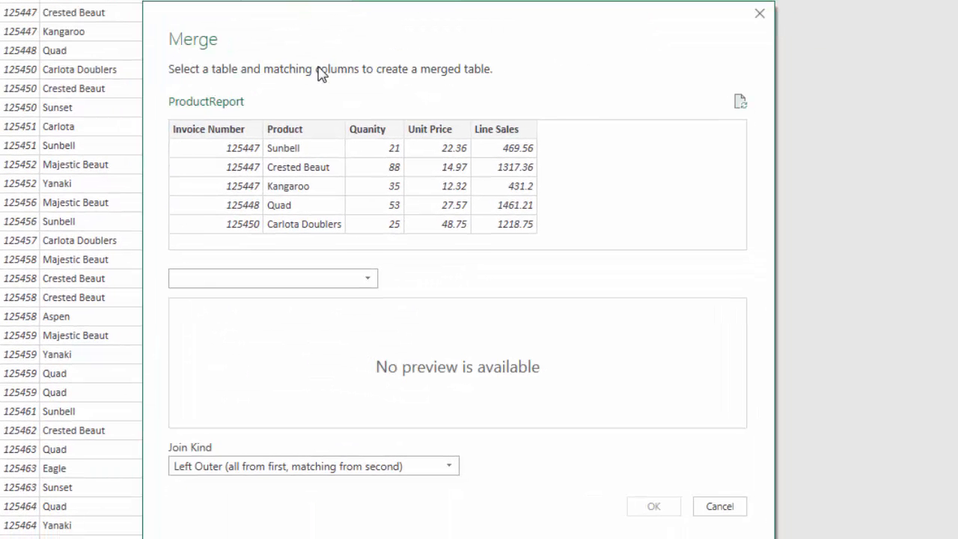
click(310, 139)
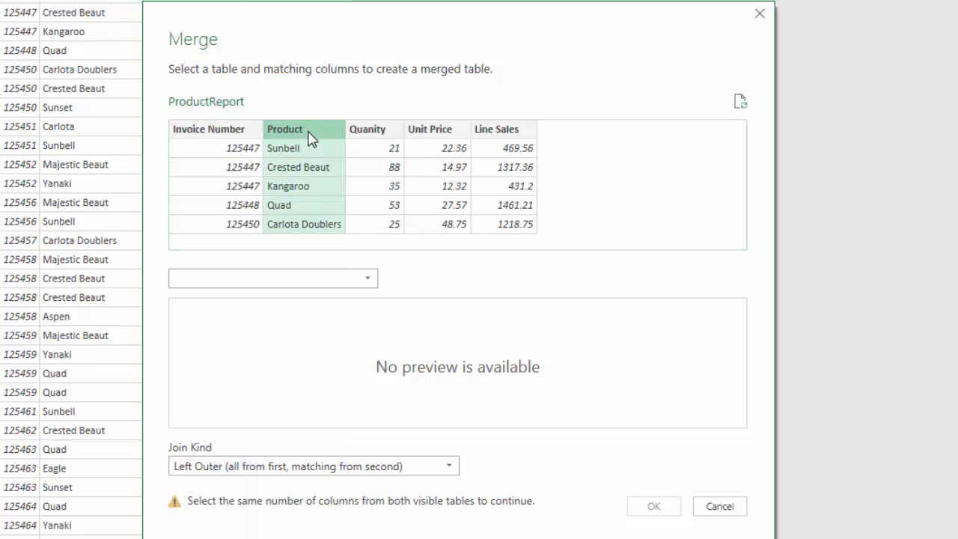
click(354, 280)
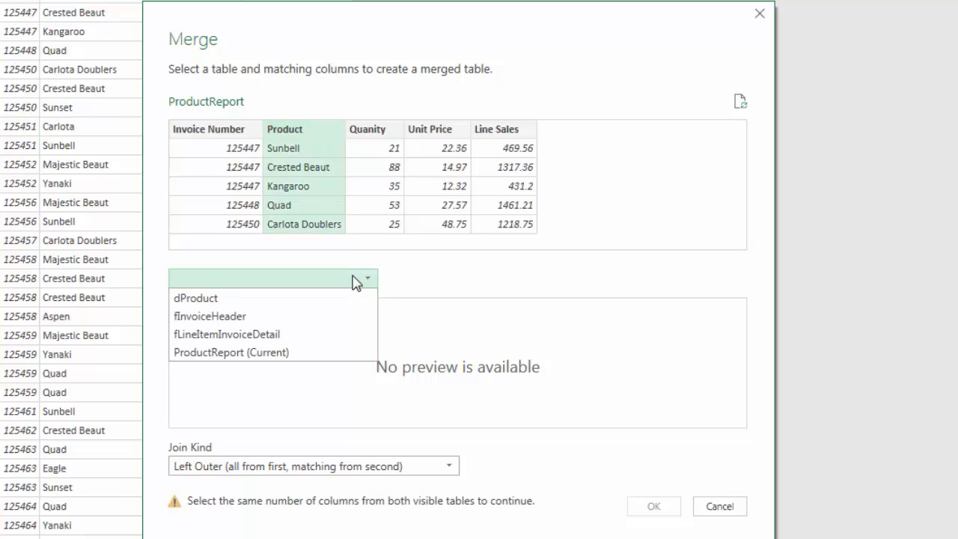
click(283, 299)
click(209, 311)
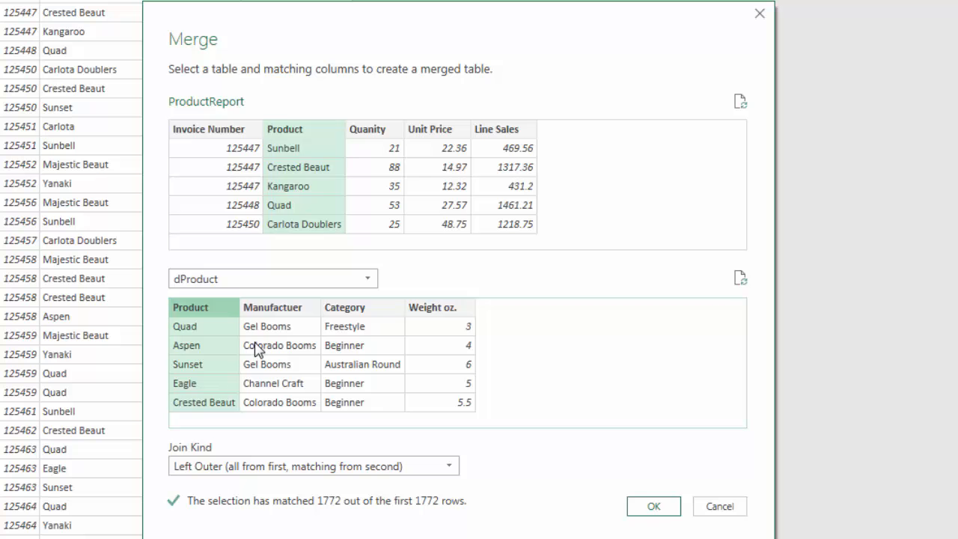
click(653, 511)
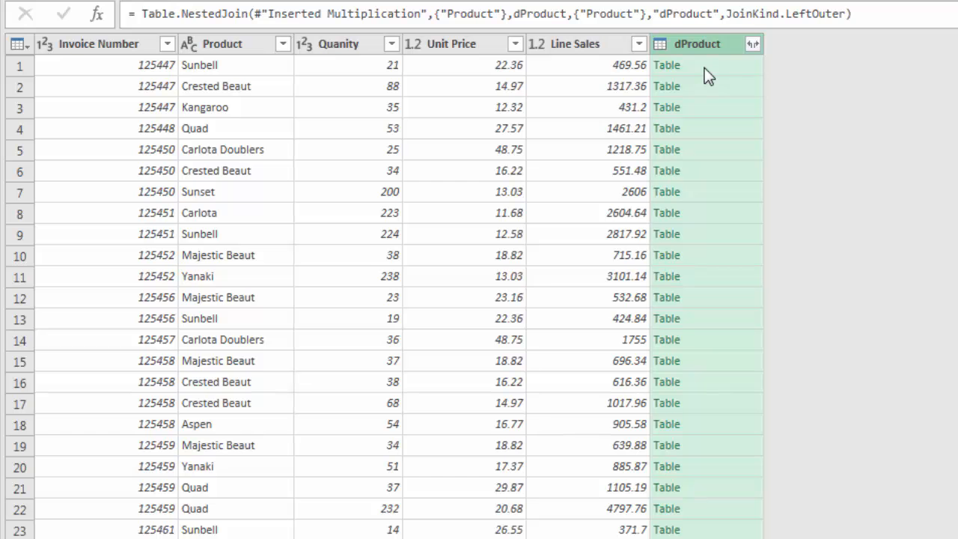
- Expand the merged dProduct column to only Weight oz., without the original column name as prefix
click(731, 69)
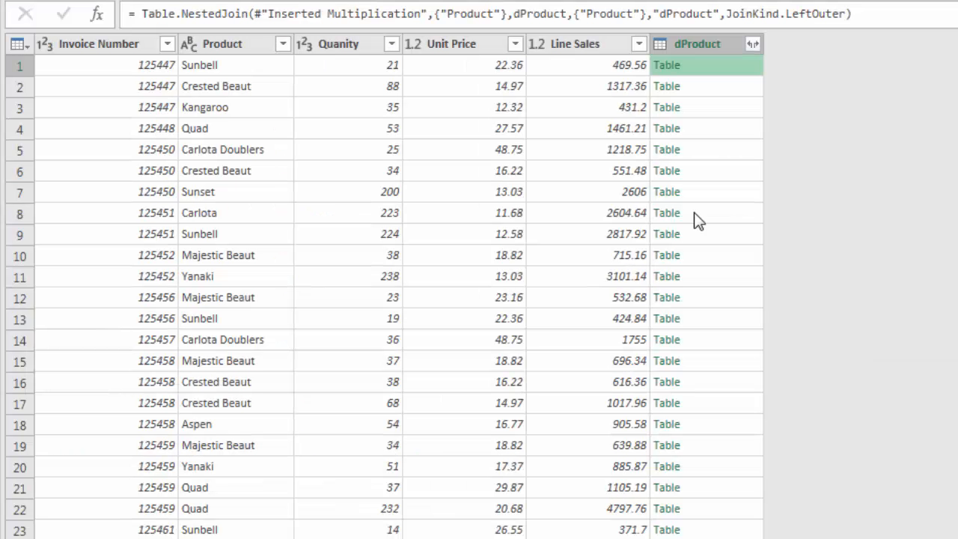
click(752, 45)
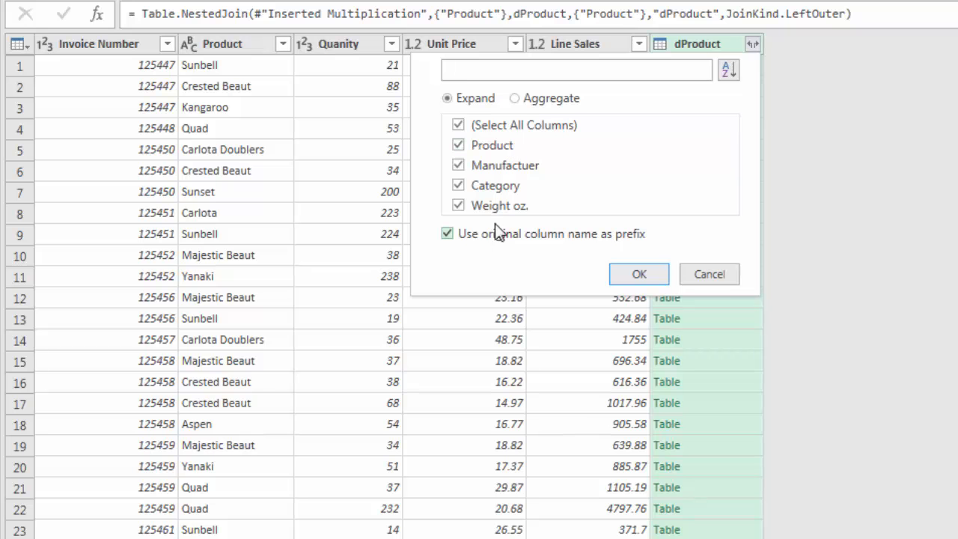
click(447, 234)
click(457, 125)
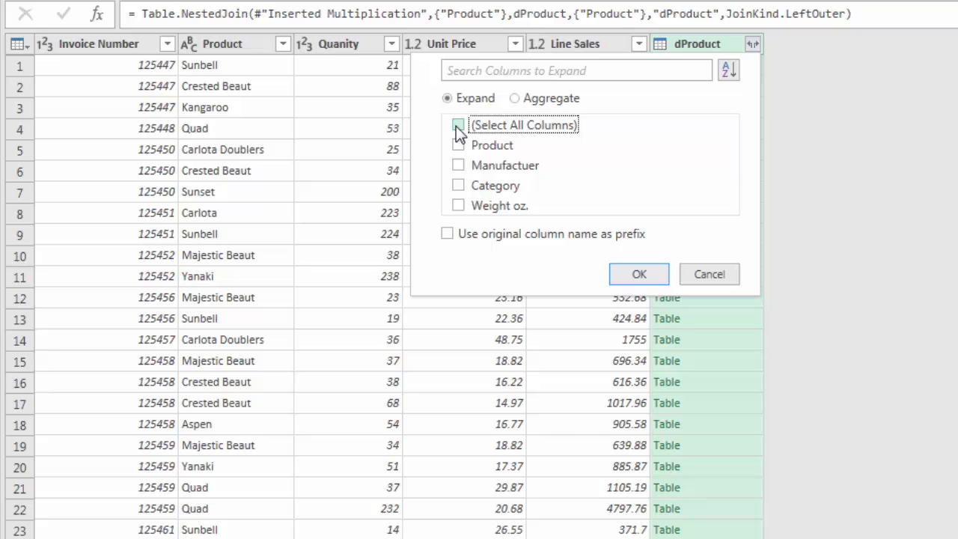
click(459, 206)
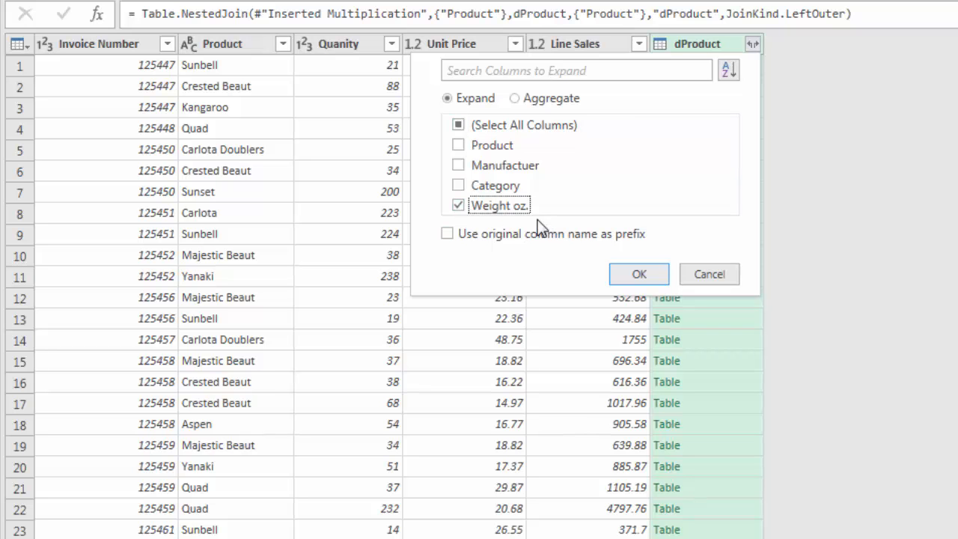
click(654, 272)
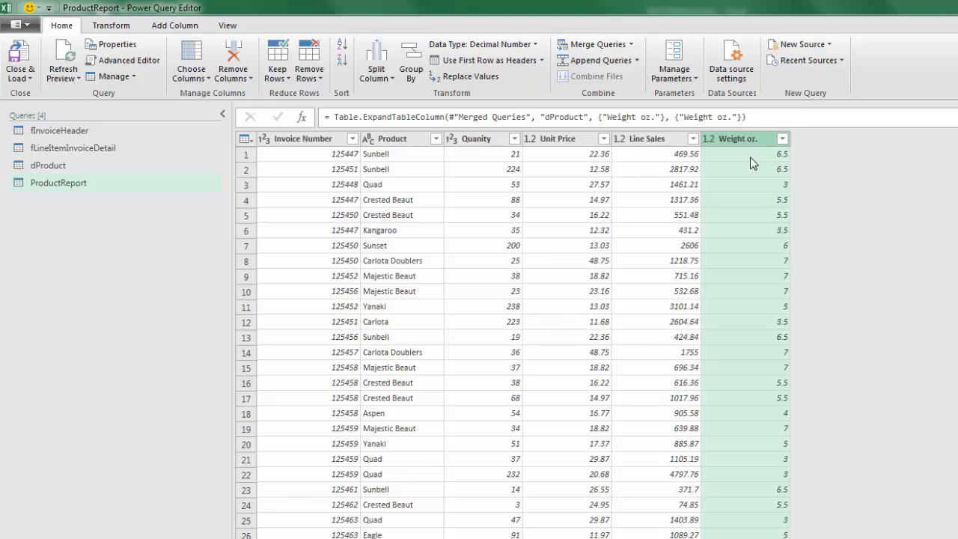
- Add a column to ProductReport that multiplies Weight oz. by Quanity
key(ctrl)
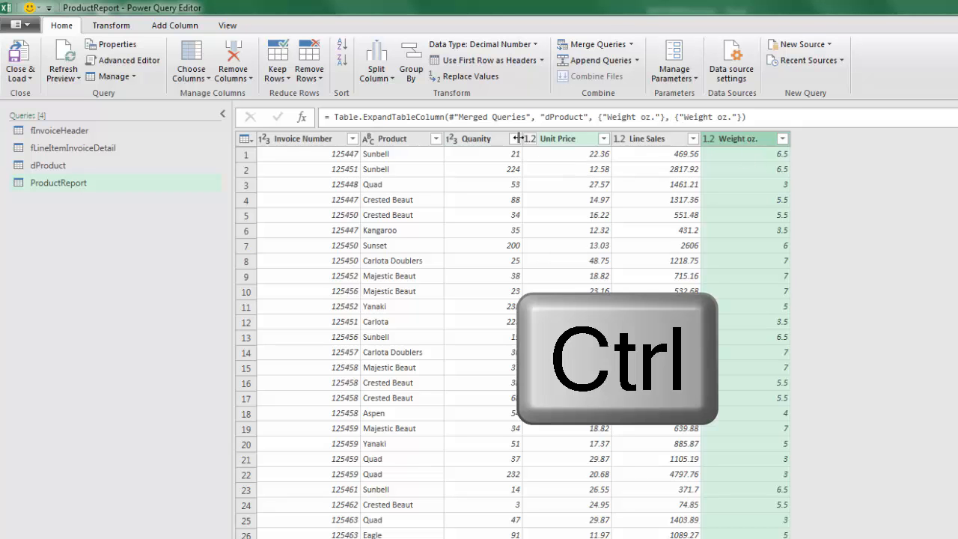
ctrl+click(473, 142)
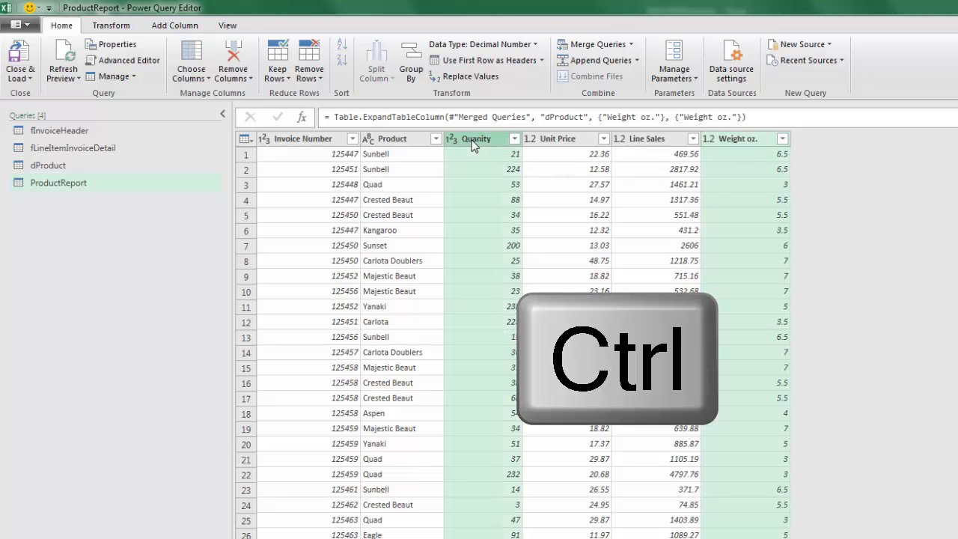
click(175, 25)
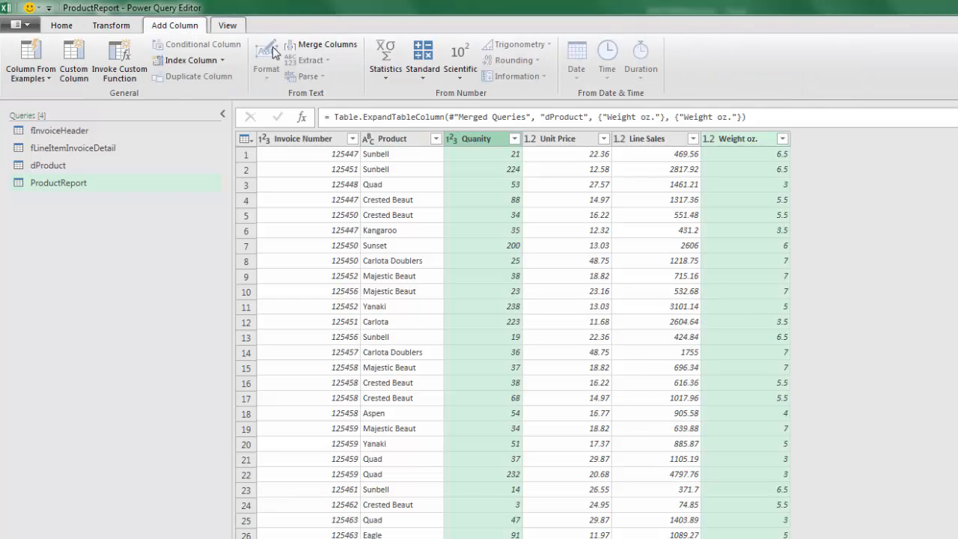
click(419, 81)
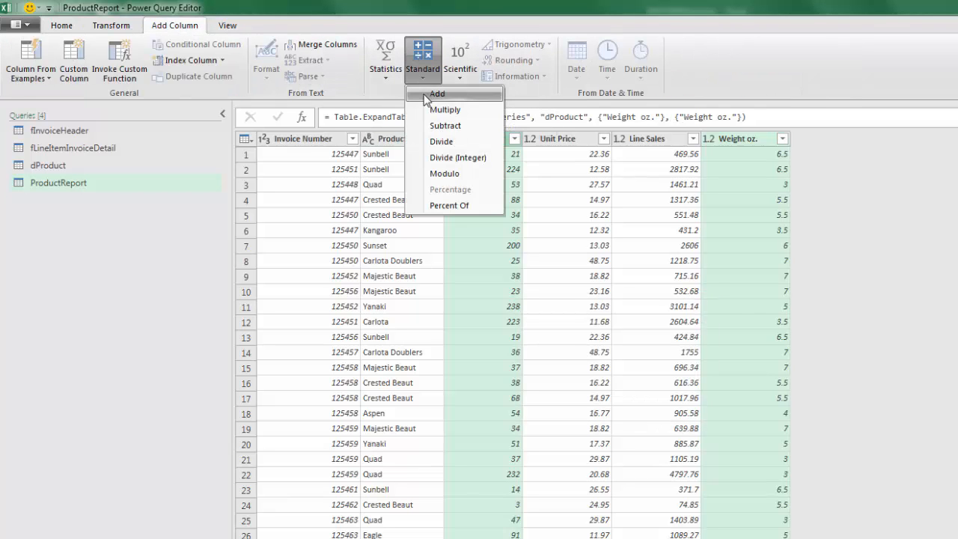
click(442, 111)
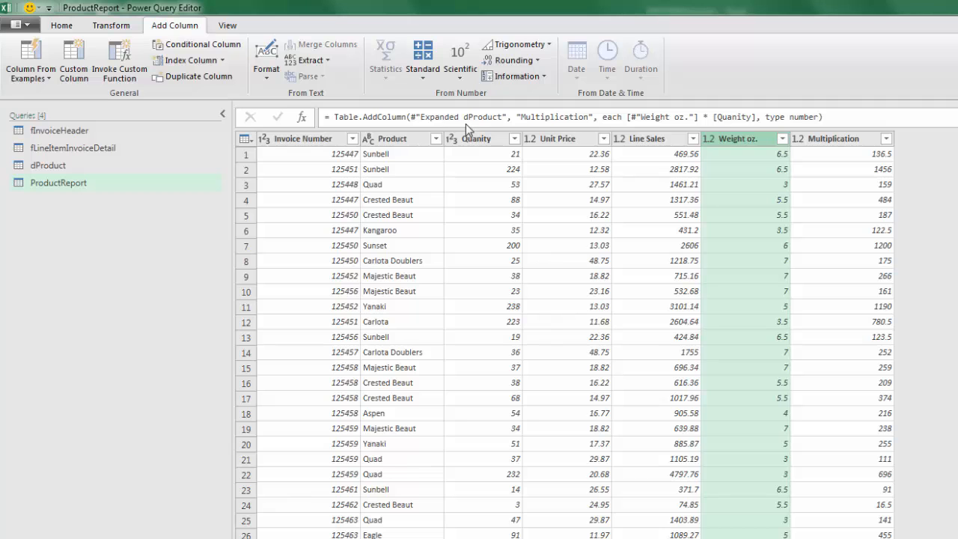
- Replace the new Multiplication column name with Line Weight directly in the Table.AddColumn formula
double_click(552, 117)
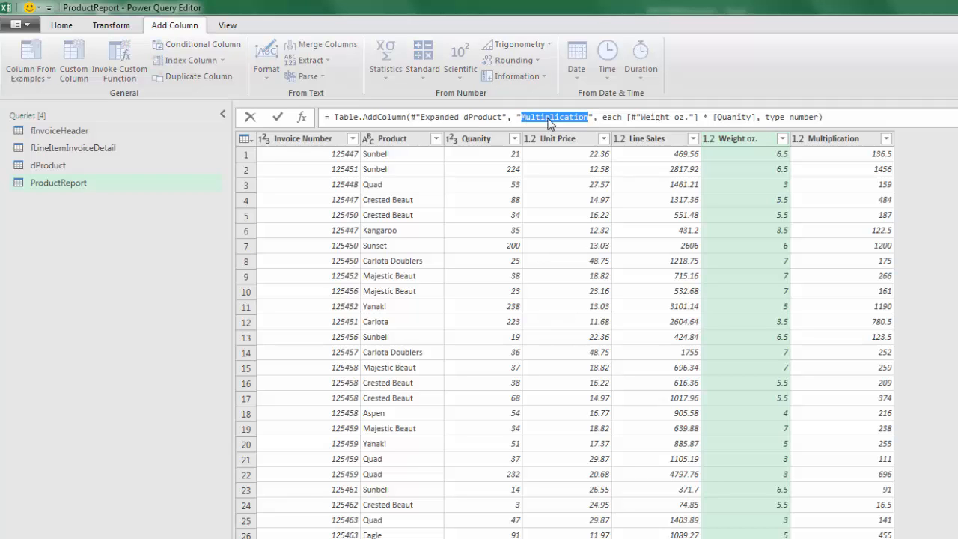
text(Line )
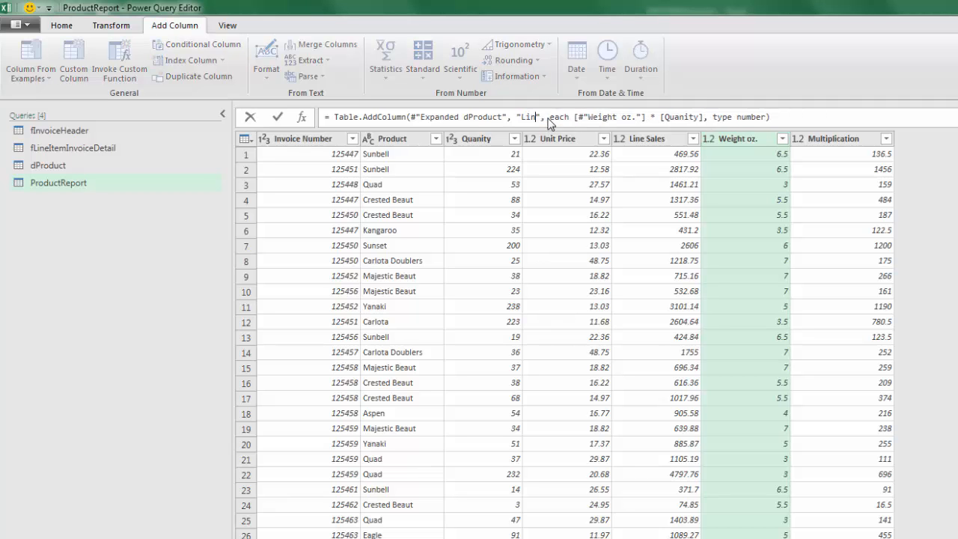
text(Weight)
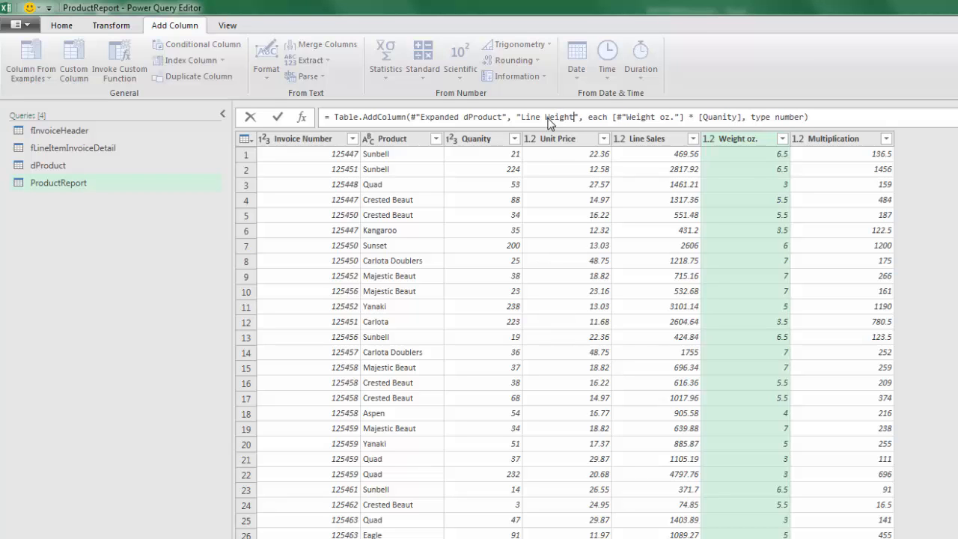
key(Return)
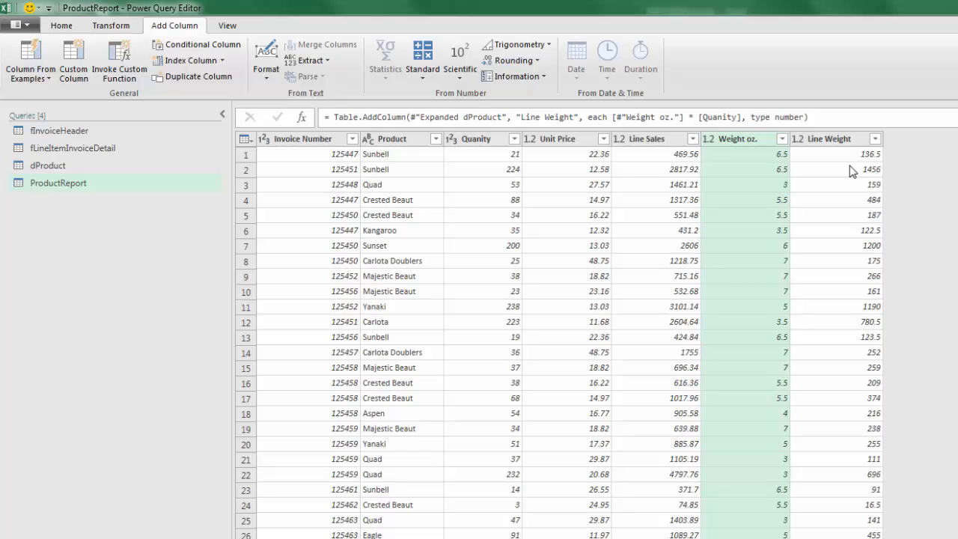
- Sort ProductReport by Invoice Number in ascending order, and delete that sorting step from the query
click(353, 139)
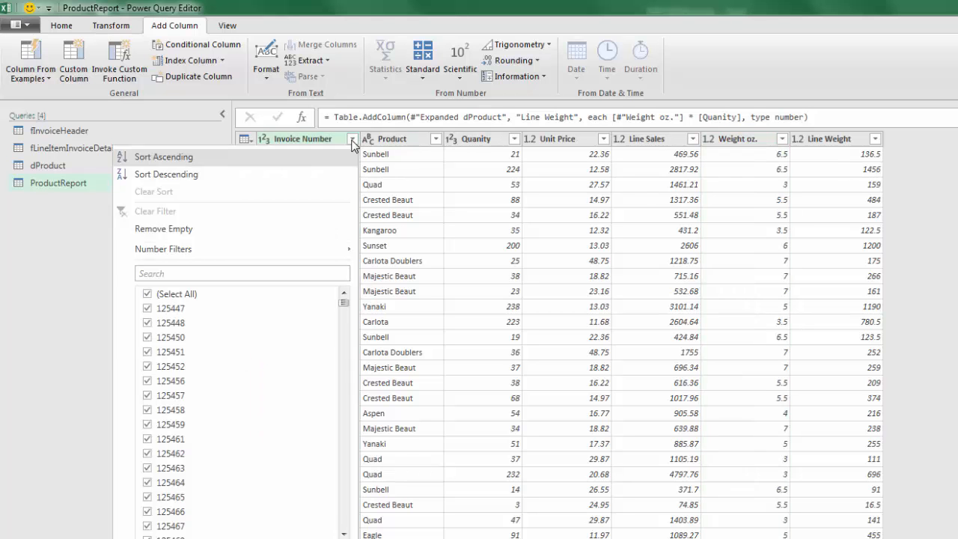
click(231, 158)
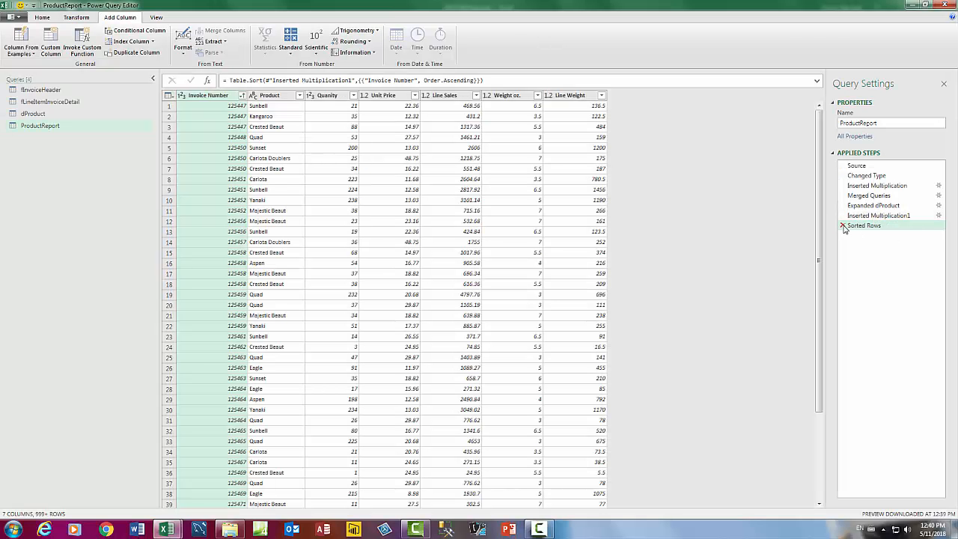
click(843, 226)
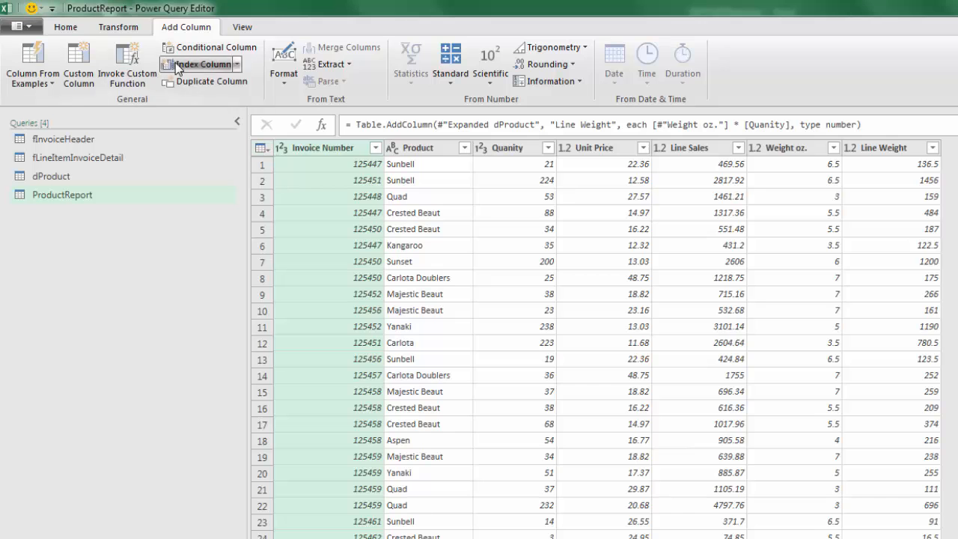
- Start a Group By on the Invoice Number column and switch it to the Advanced mode
click(118, 28)
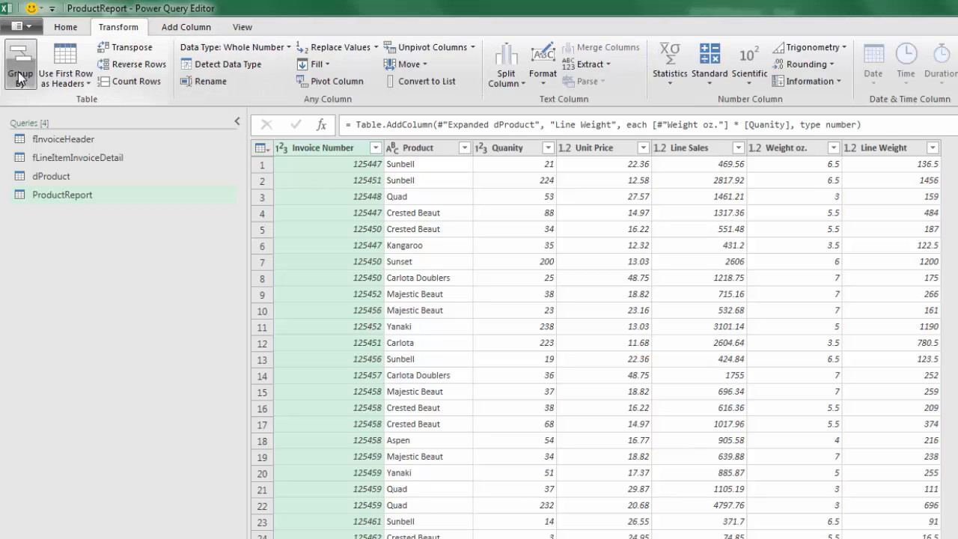
click(75, 30)
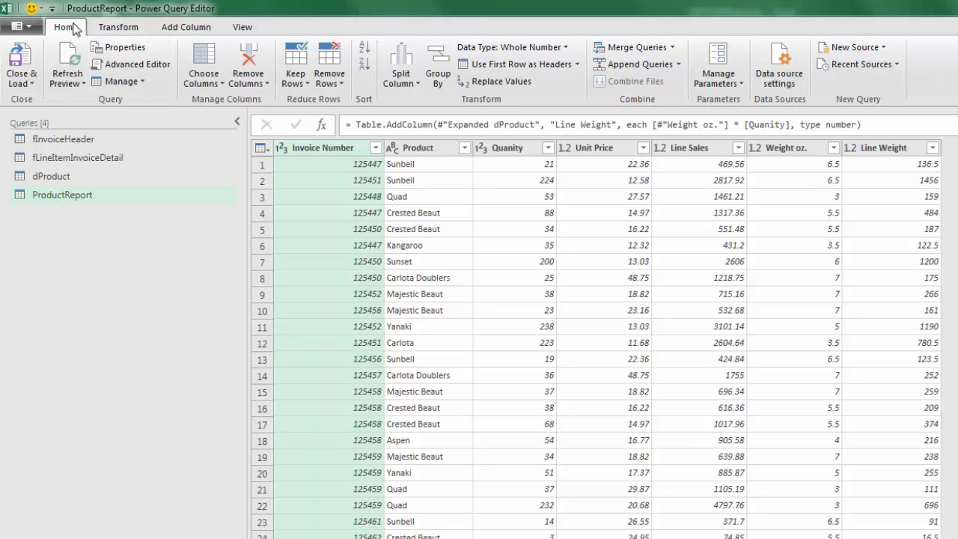
right_click(317, 149)
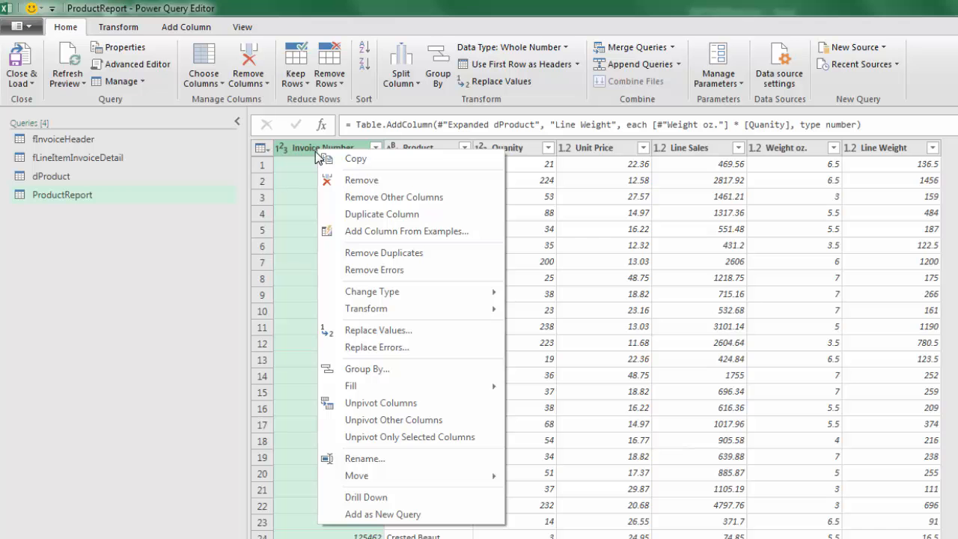
click(388, 368)
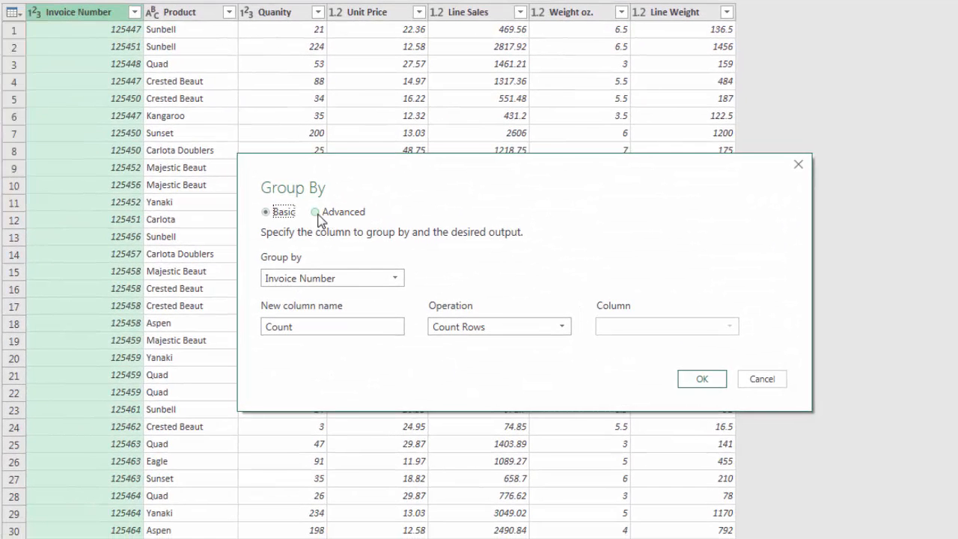
click(314, 212)
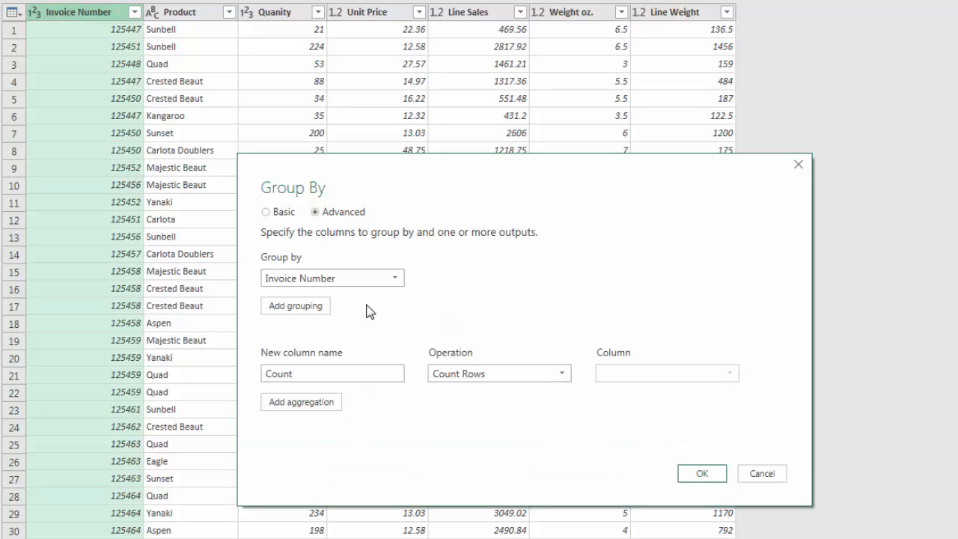
- Define the first aggregation as Invoice Sales, using the Sum operation on the Line Sales column
mouse_move(324, 278)
drag(306, 376, 254, 377)
text(Invoice Sales)
click(564, 374)
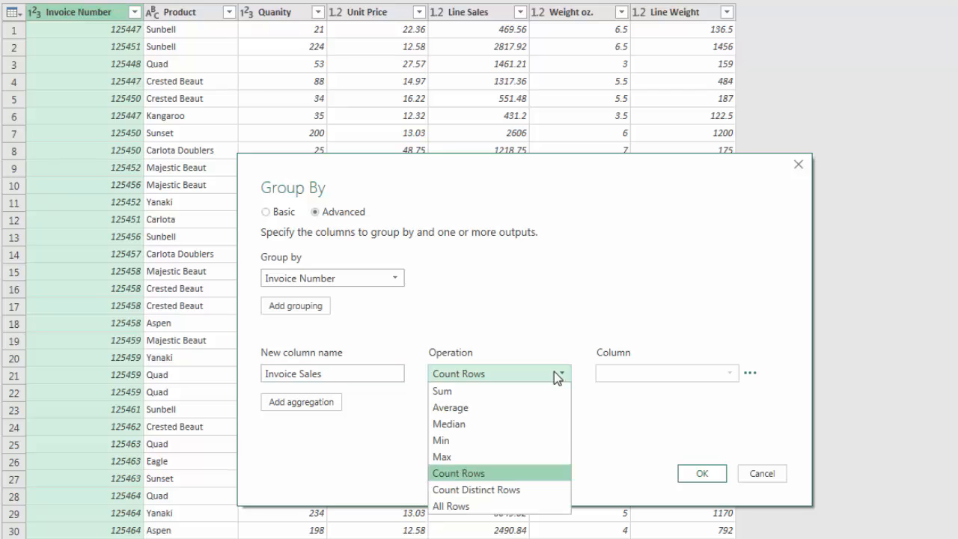
click(460, 390)
click(695, 375)
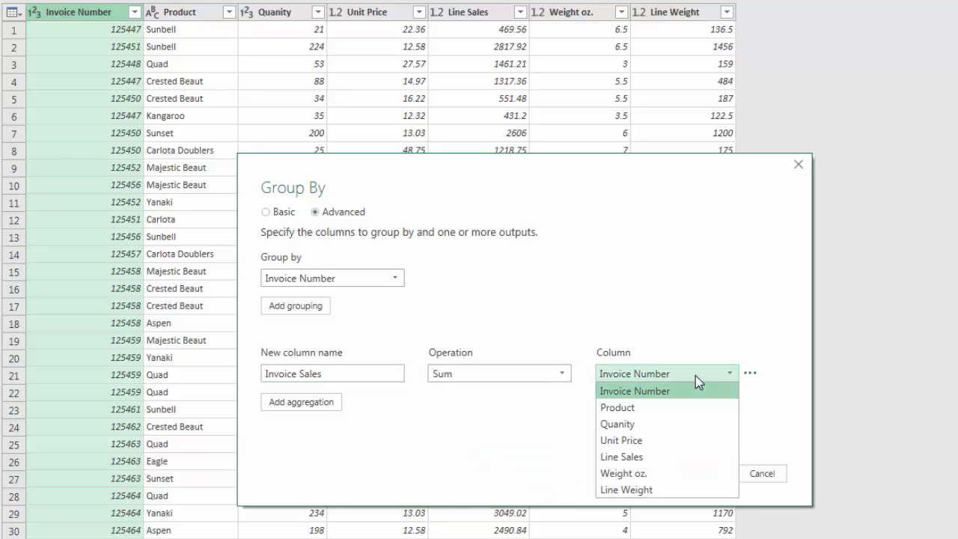
click(653, 456)
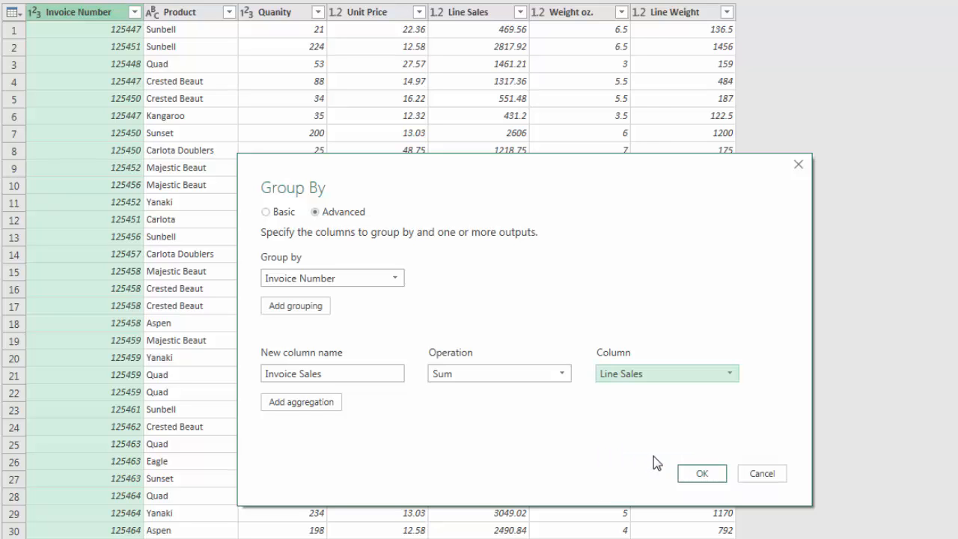
- Add a second aggregation named Invoice Weight that sums the Line Weight column, and apply the grouping
click(287, 405)
click(286, 404)
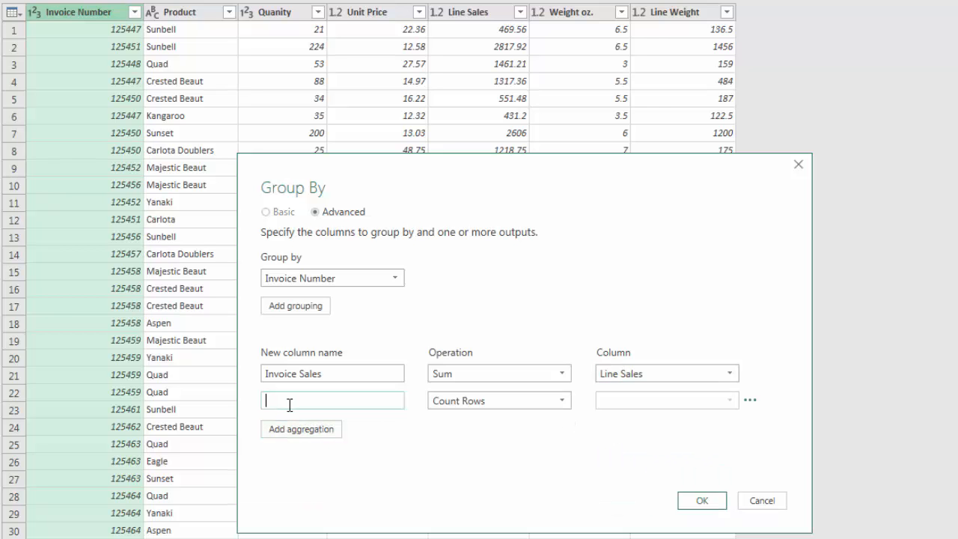
text(Invoice Weight)
click(487, 400)
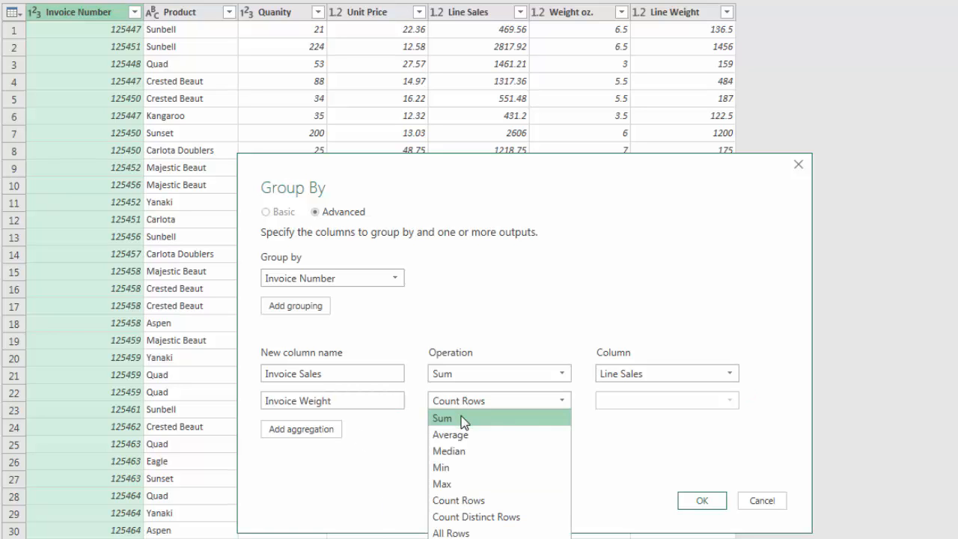
click(462, 418)
click(621, 401)
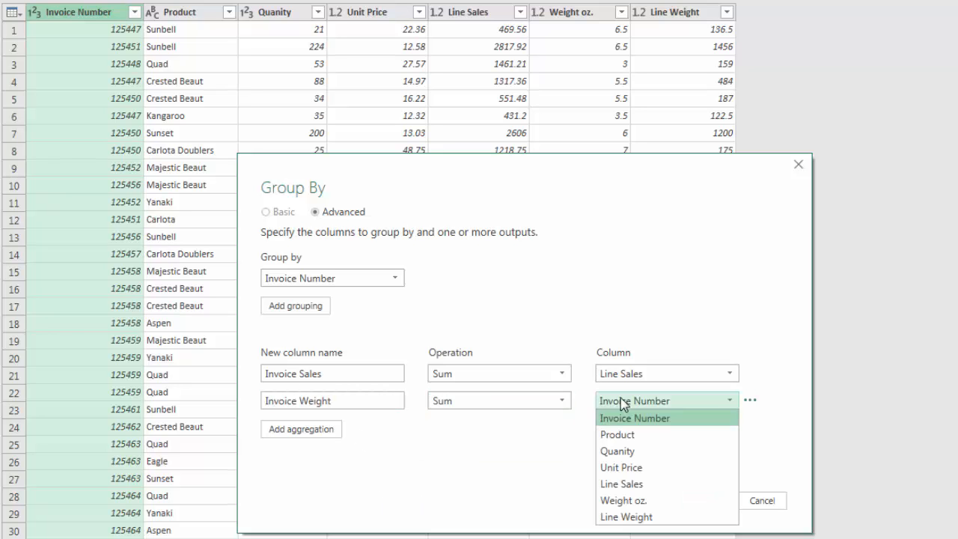
click(621, 516)
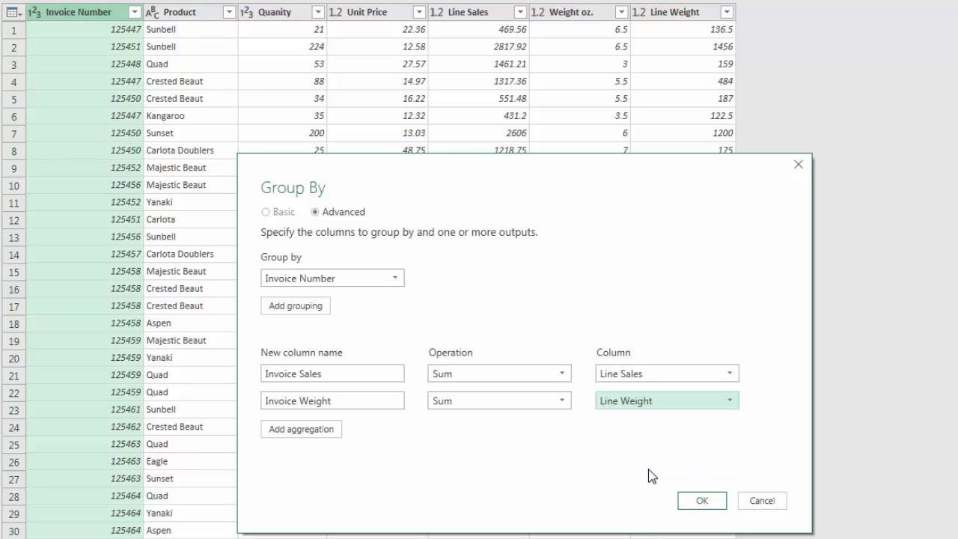
click(709, 504)
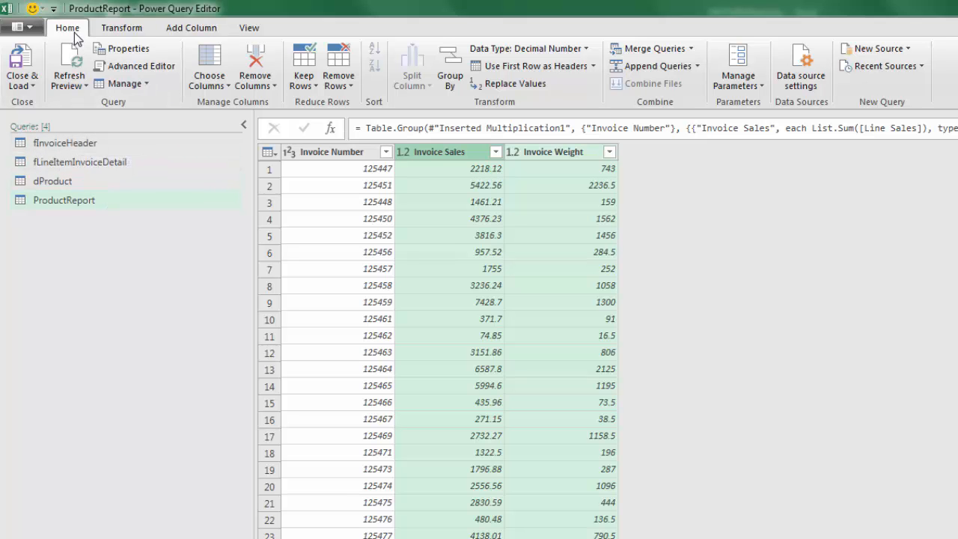
- Merge ProductReport with fInvoiceHeader, matching on Invoice Number with a Left Outer join
click(691, 49)
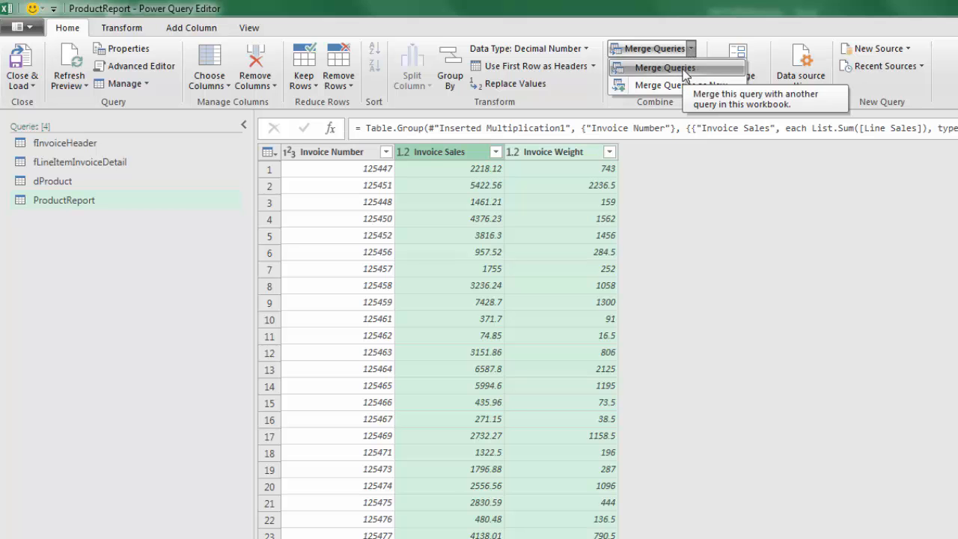
click(682, 70)
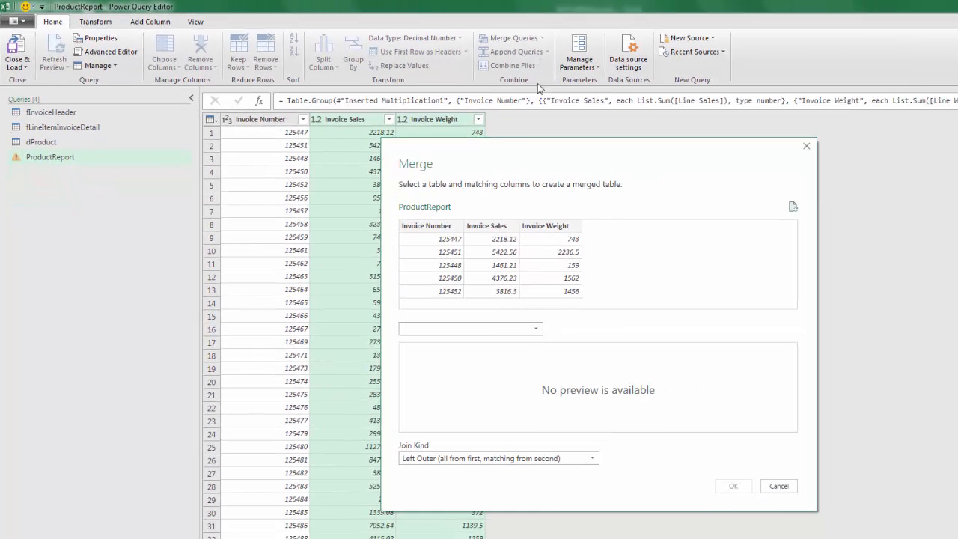
click(441, 228)
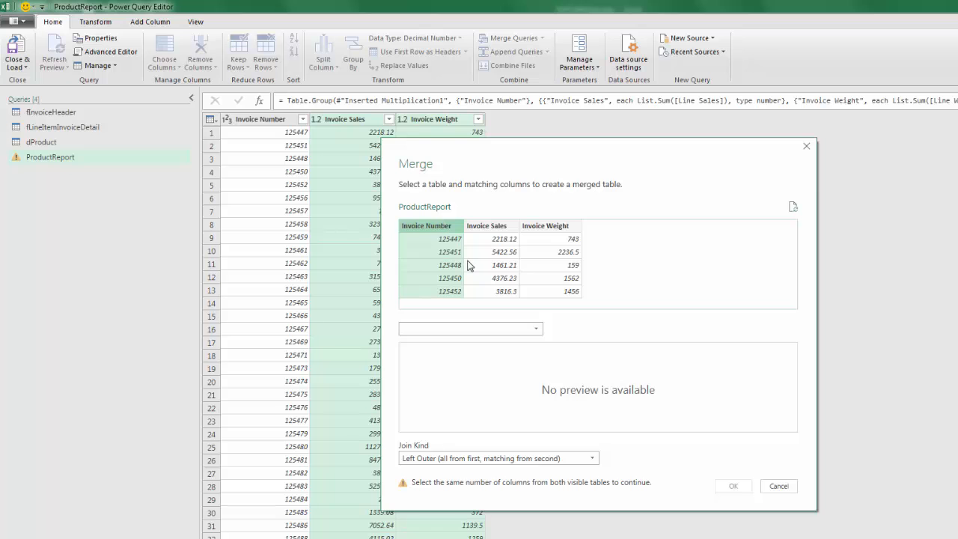
click(537, 330)
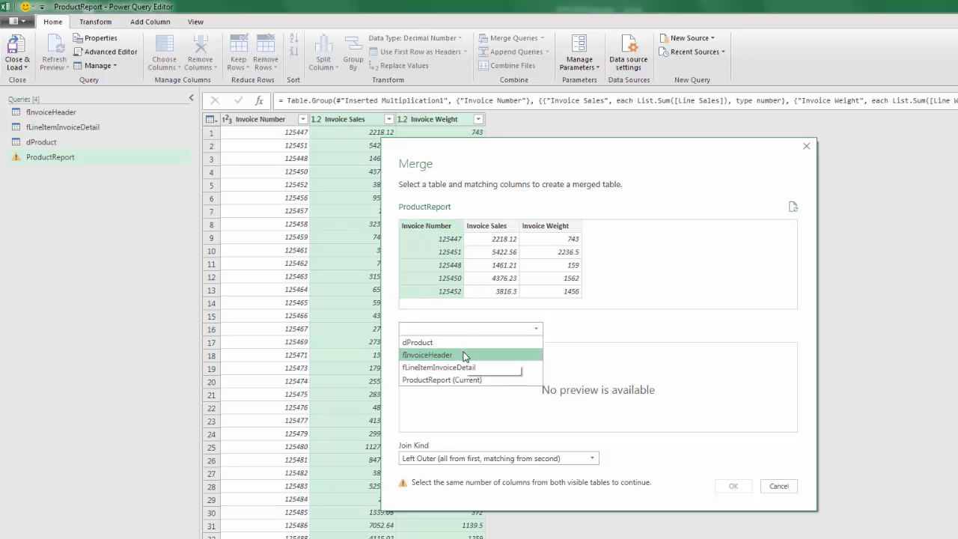
click(464, 356)
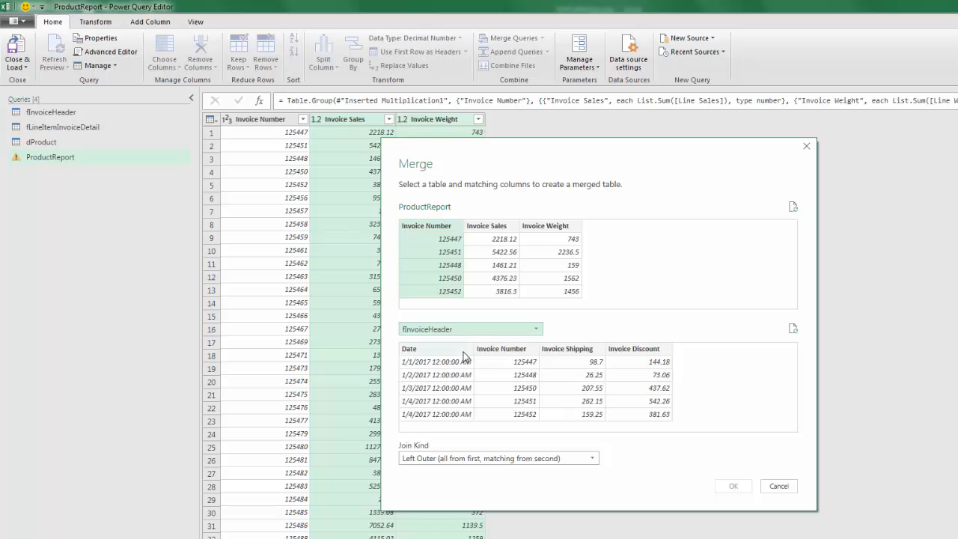
click(526, 358)
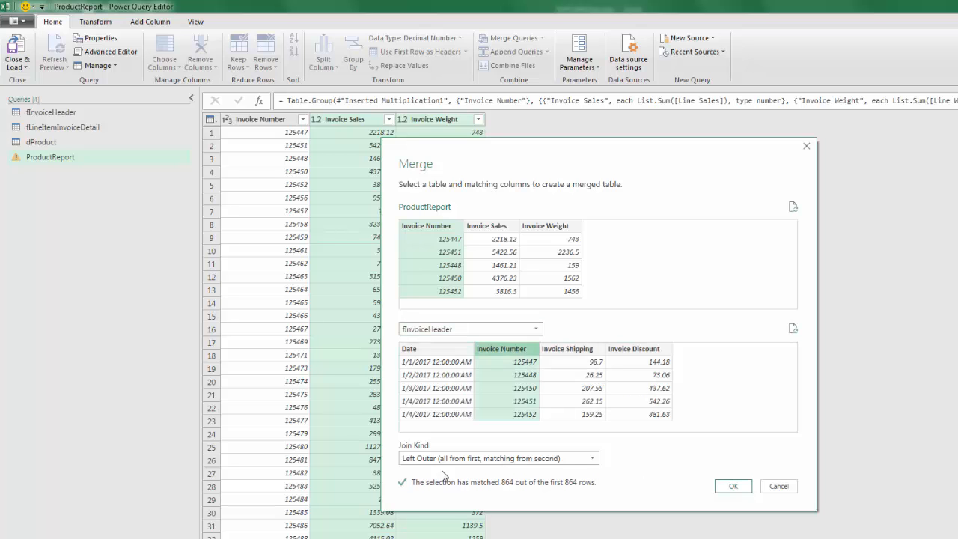
click(733, 487)
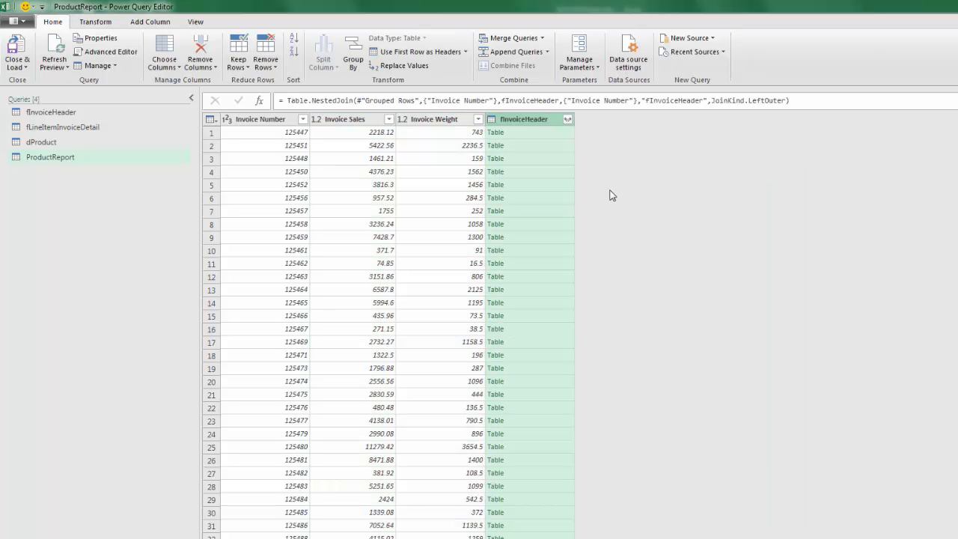
- Expand the fInvoiceHeader column to bring in only Invoice Shipping and Invoice Discount, without the column name prefix
click(556, 134)
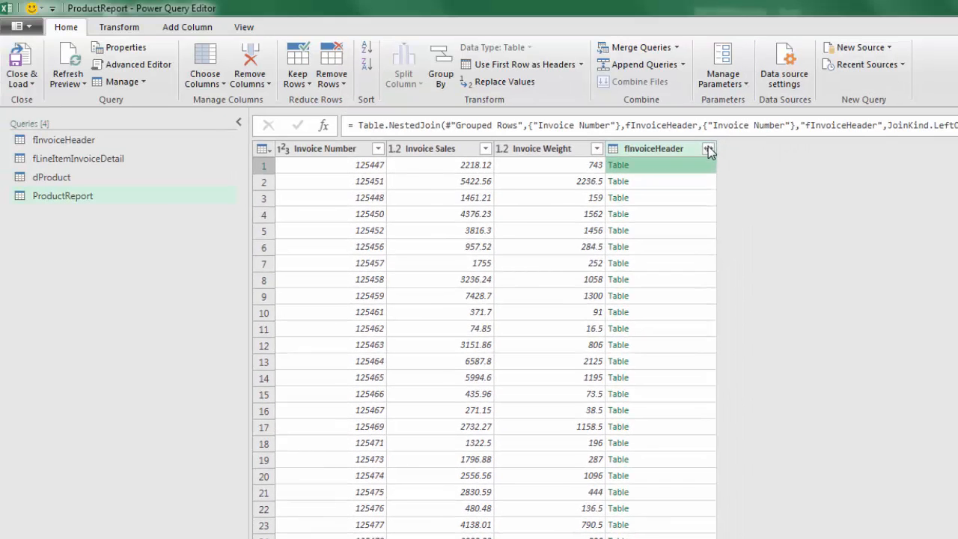
click(707, 149)
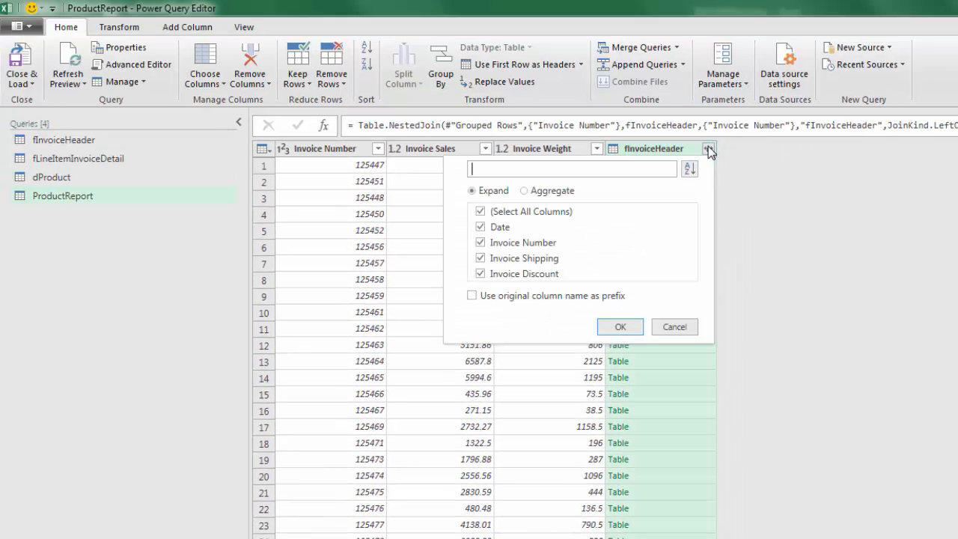
click(481, 213)
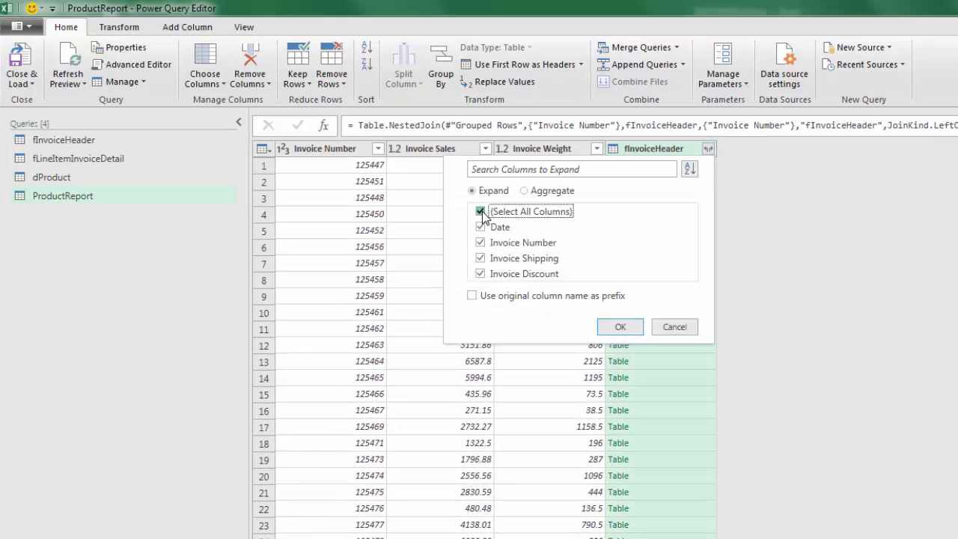
click(482, 258)
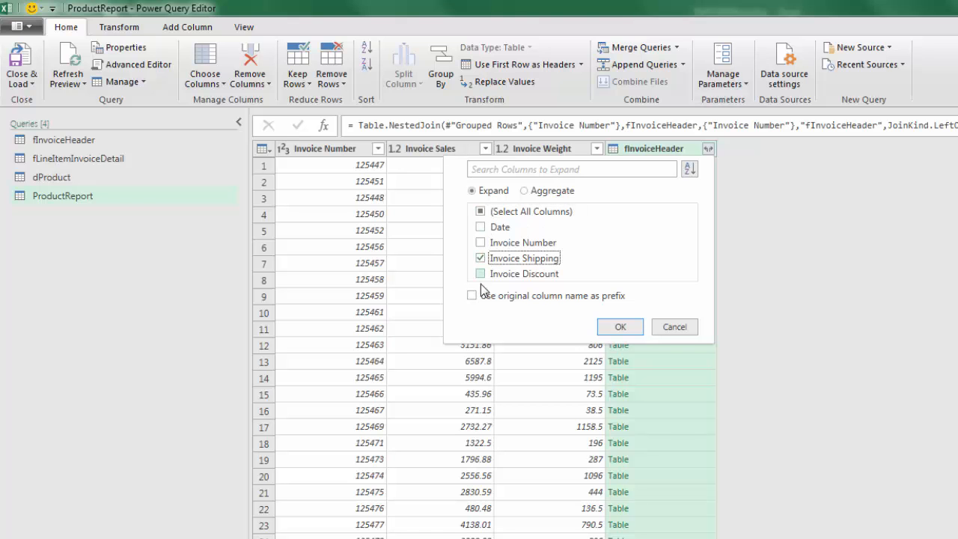
click(480, 274)
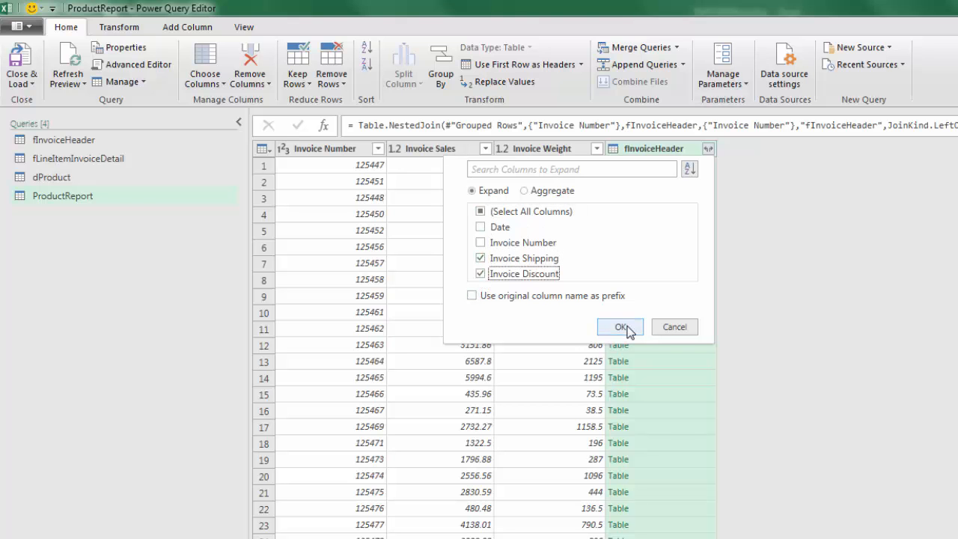
click(622, 328)
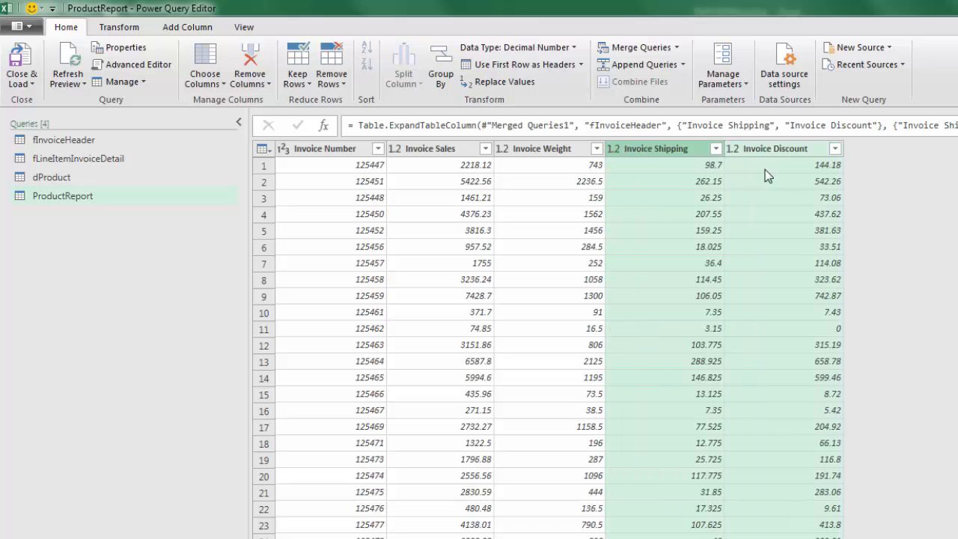
- Add a new column that divides Invoice Discount by Invoice Sales
click(778, 149)
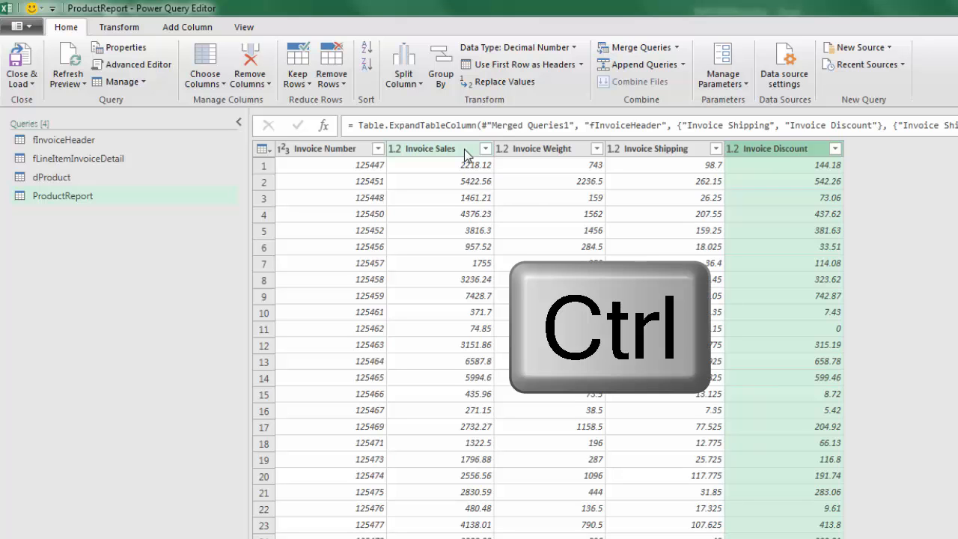
ctrl+click(410, 154)
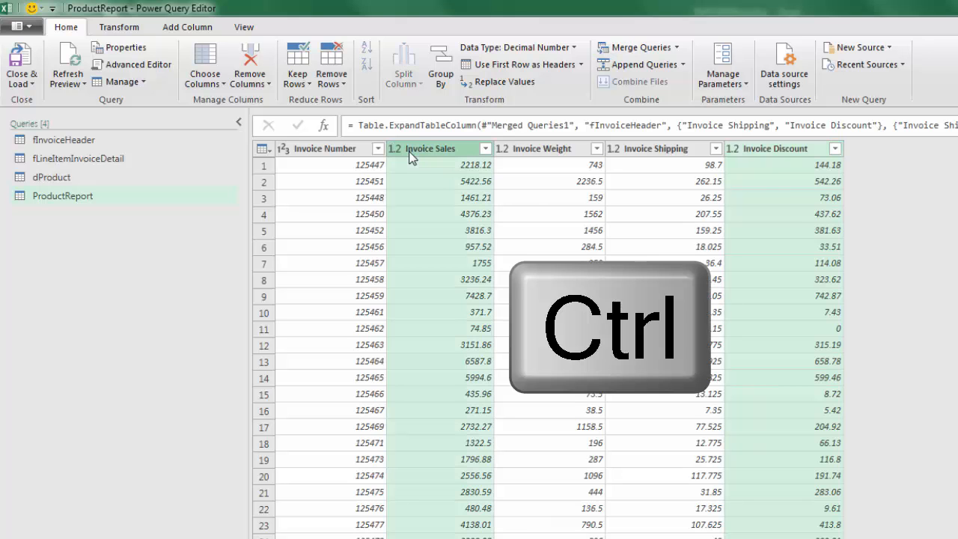
click(183, 28)
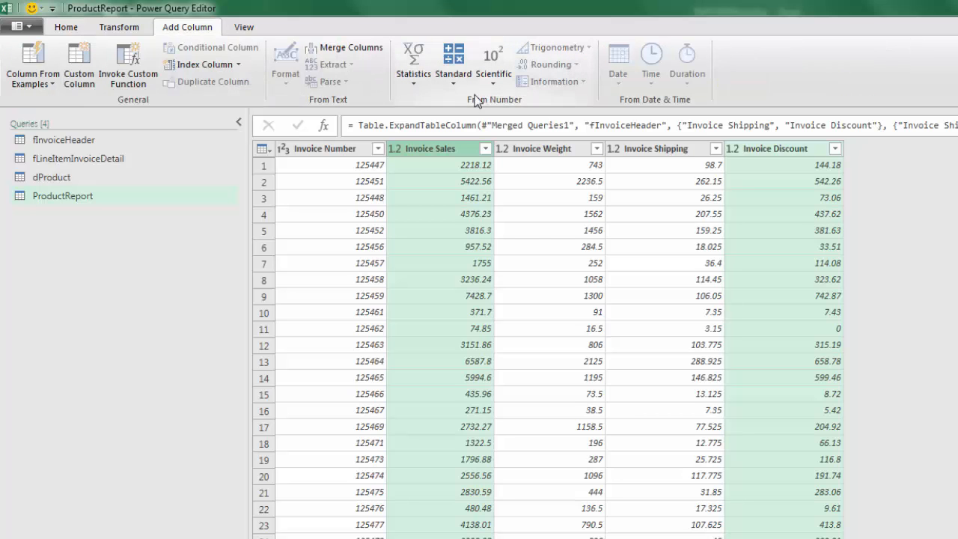
click(454, 77)
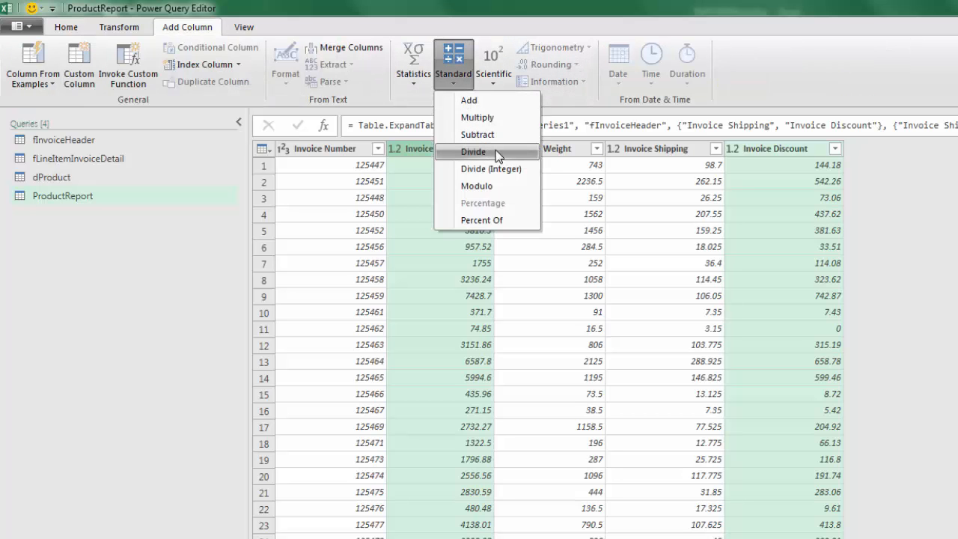
click(494, 151)
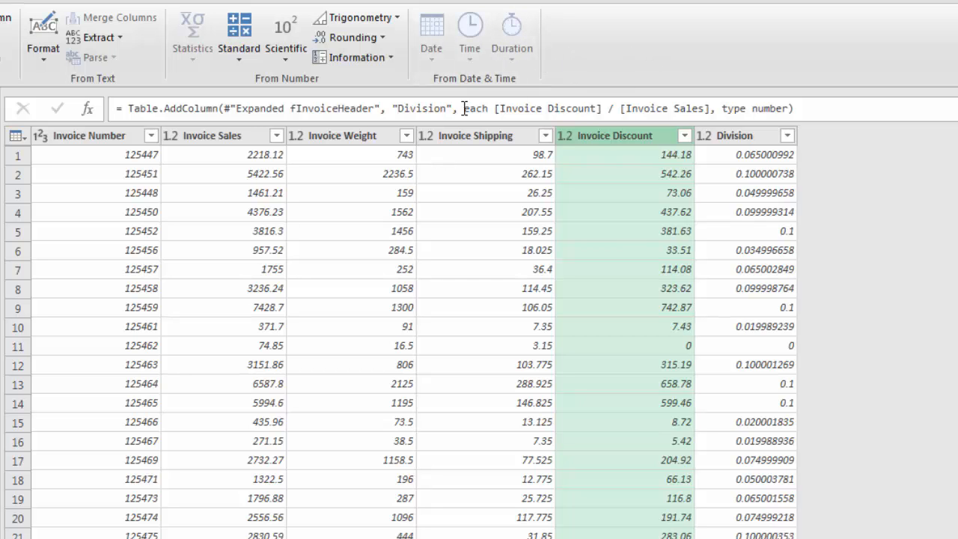
- Replace the Division column name with Invoice % Discount directly in the Table.AddColumn formula
double_click(429, 109)
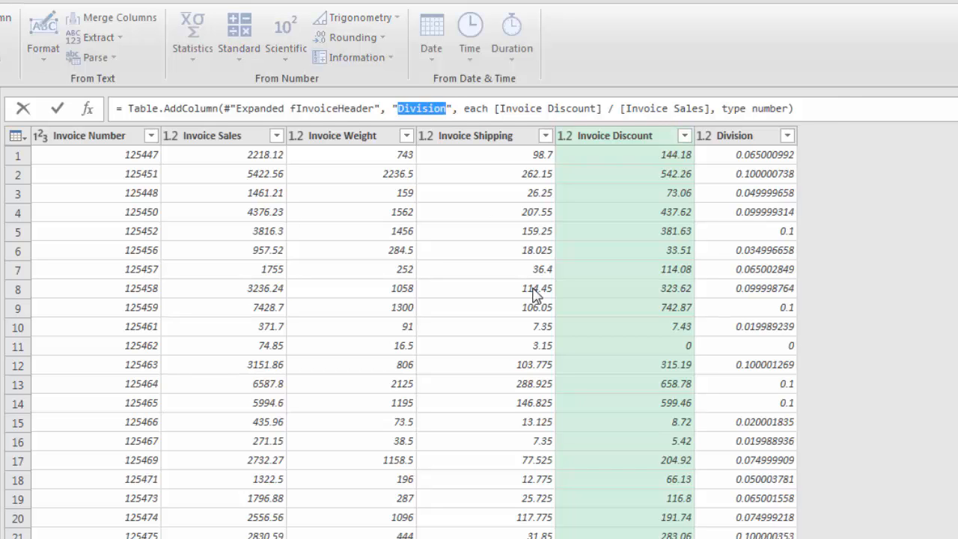
text(Invoice % Discount)
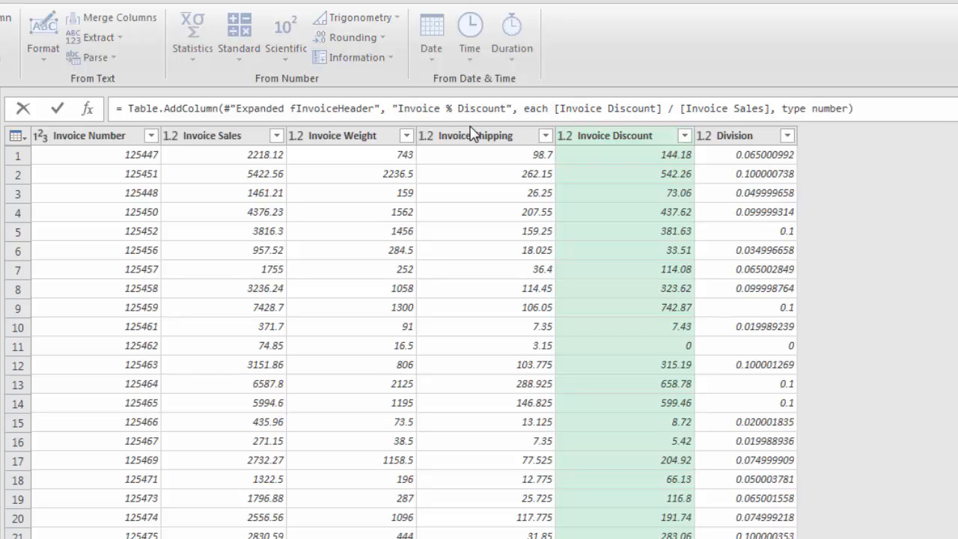
key(Return)
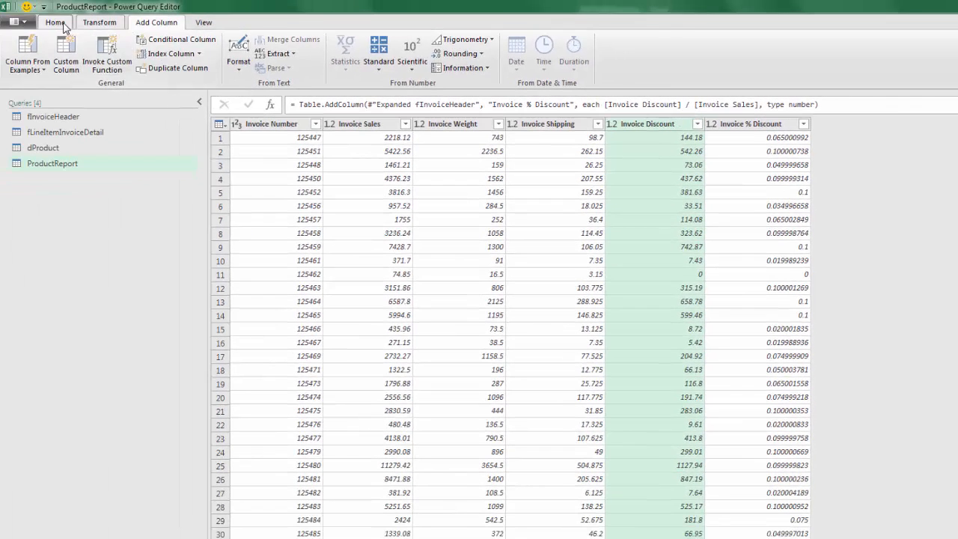
- Merge ProductReport with fLineItemInvoiceDetail, matching on Invoice Number with a Left Outer join
click(58, 23)
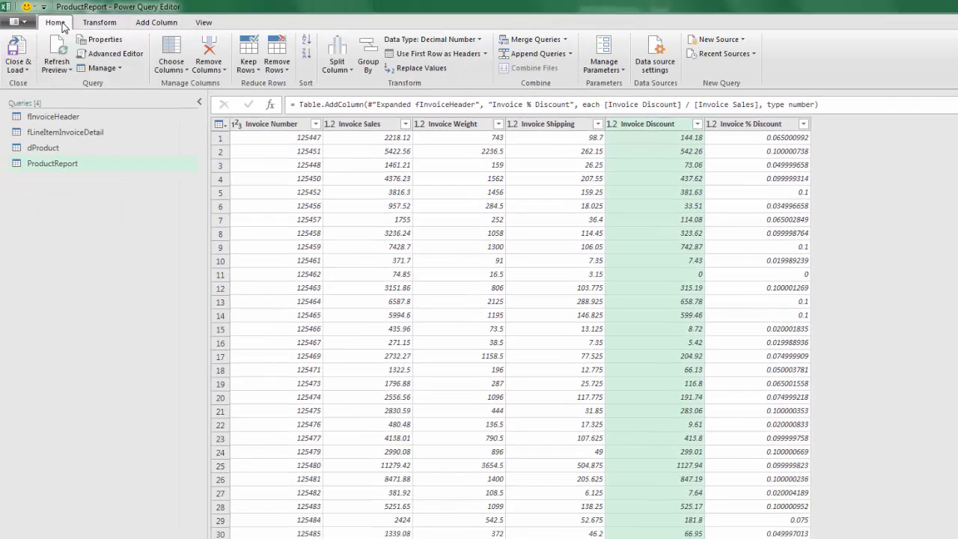
click(565, 38)
click(556, 55)
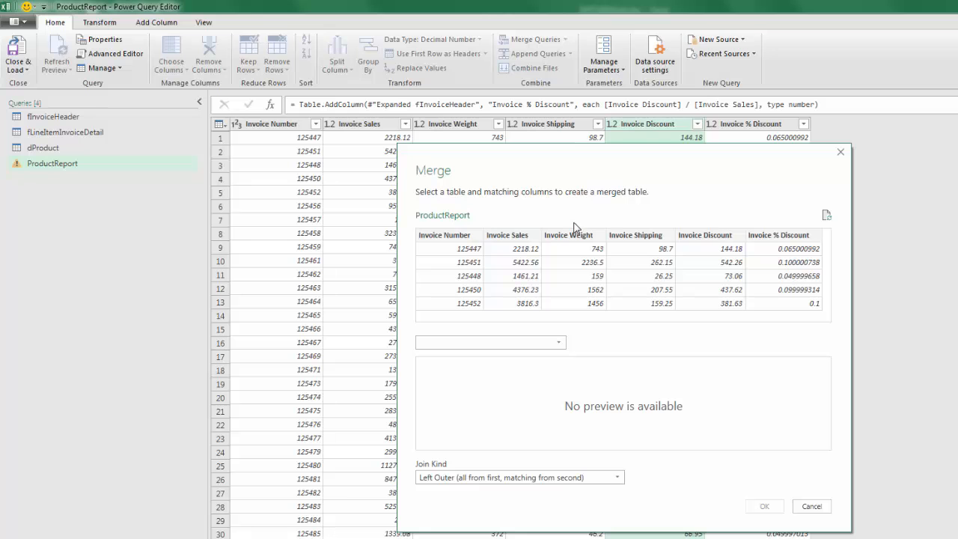
click(455, 241)
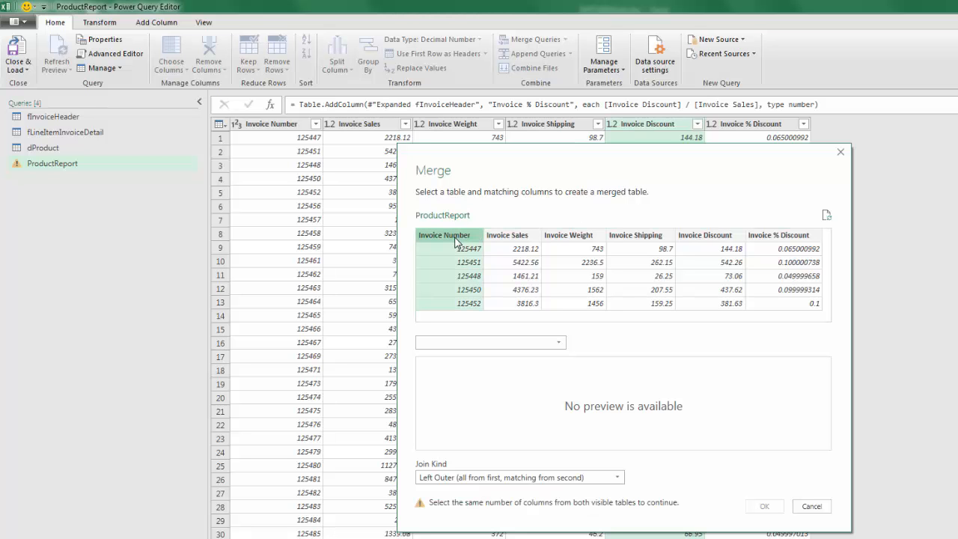
click(552, 346)
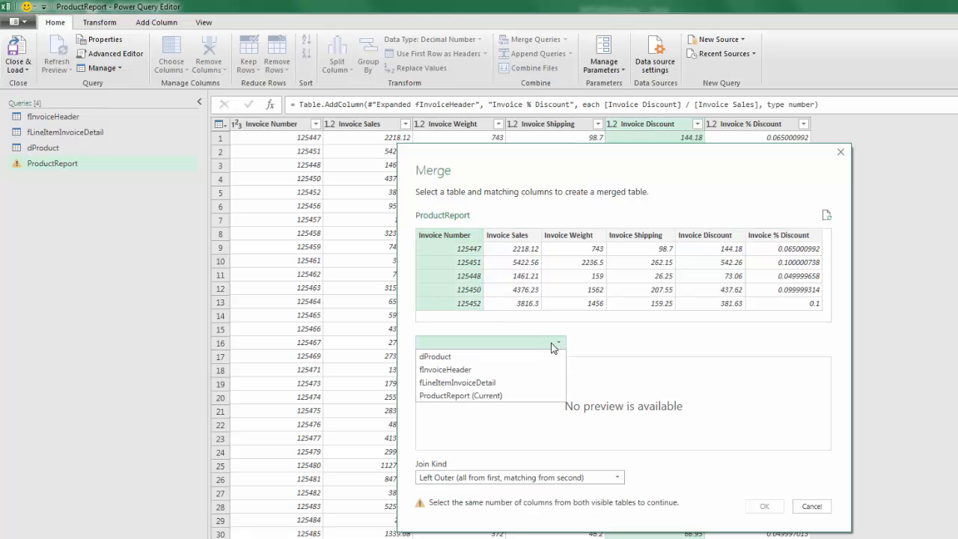
click(507, 383)
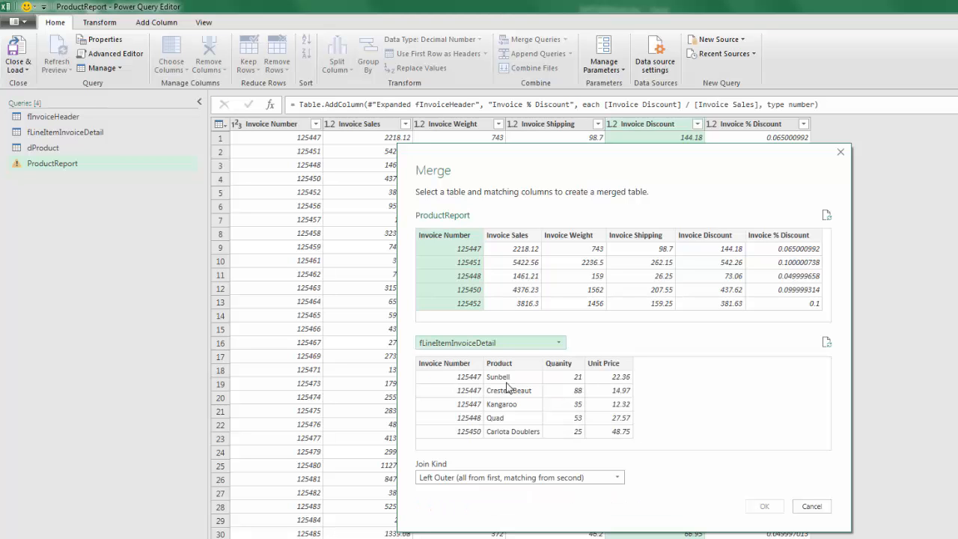
click(457, 366)
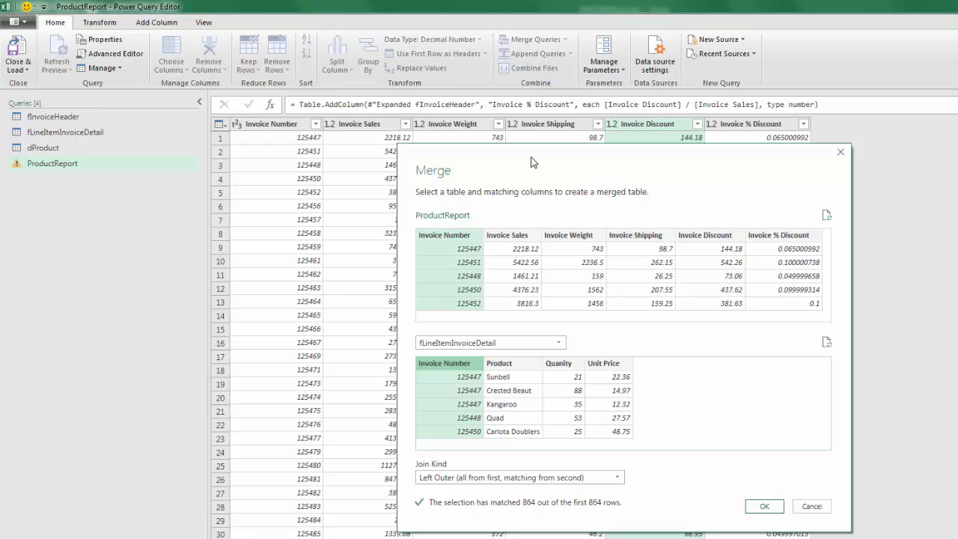
drag(532, 159, 524, 200)
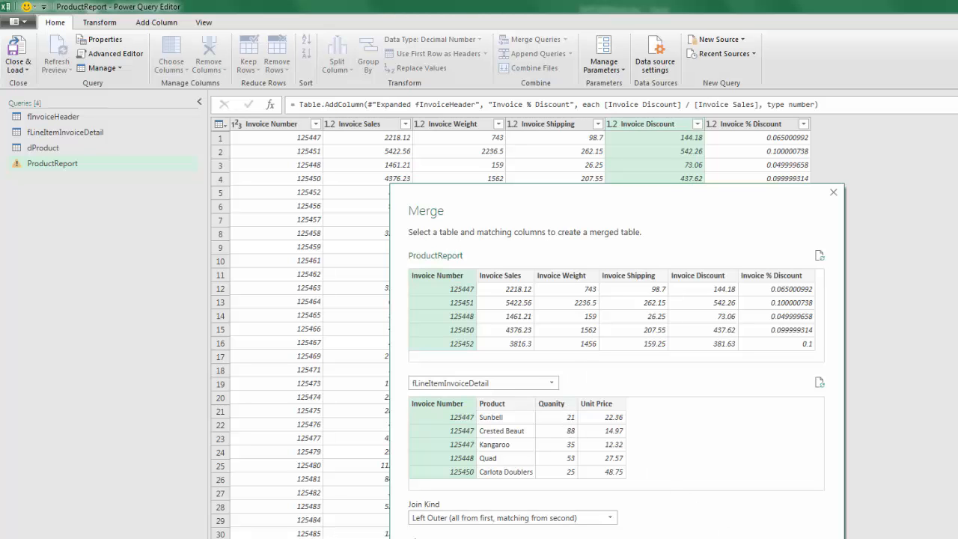
click(751, 538)
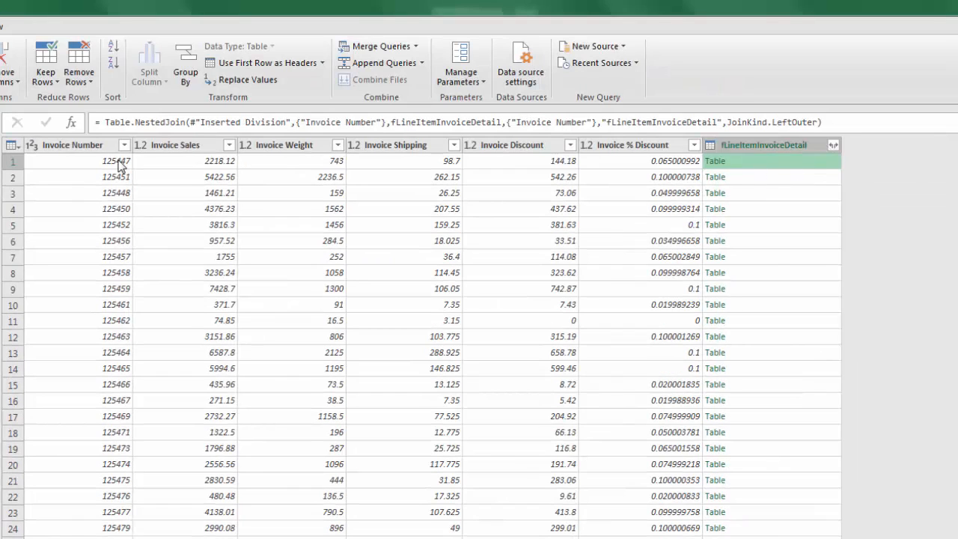
- Expand the fLineItemInvoiceDetail column to bring in only Product, Quanity and Unit Price, without the column name prefix
click(835, 147)
click(611, 207)
click(610, 237)
click(610, 252)
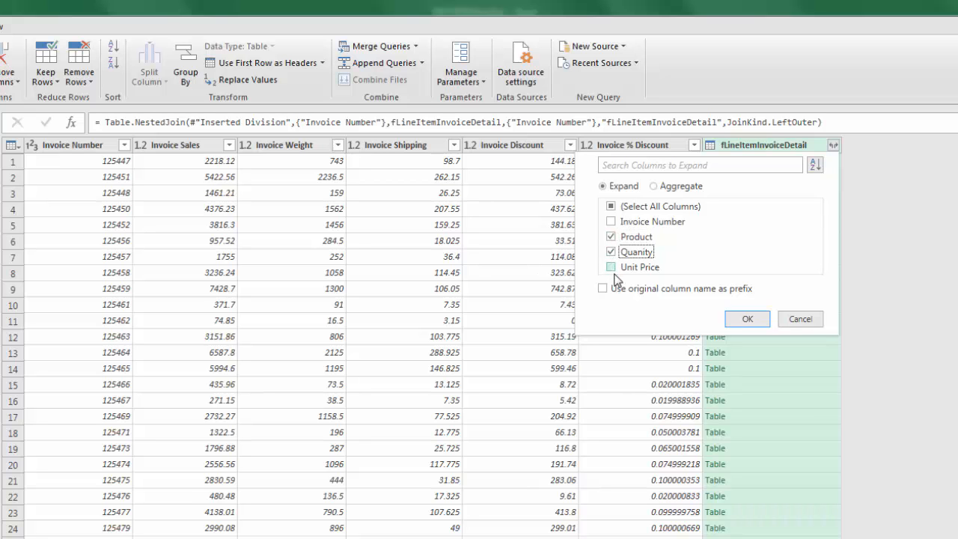
click(611, 268)
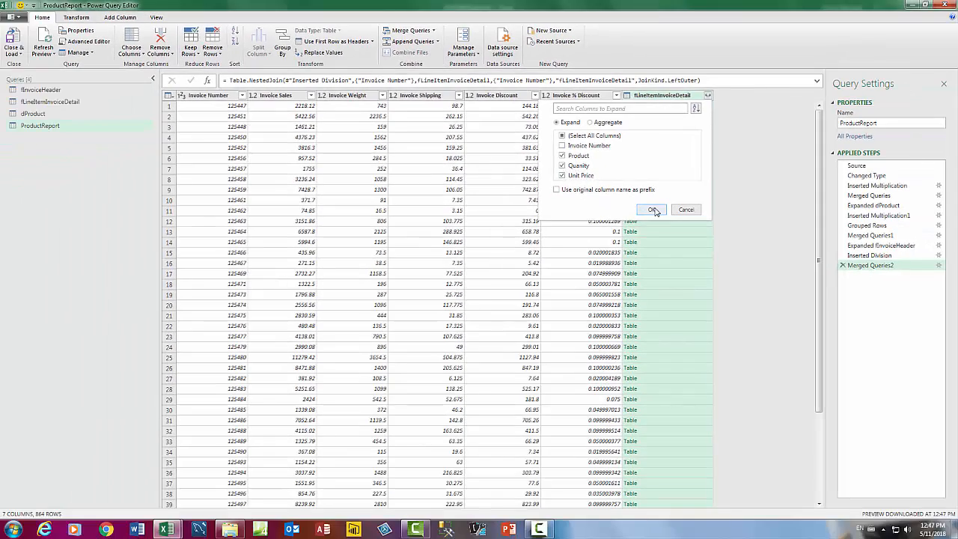
click(652, 210)
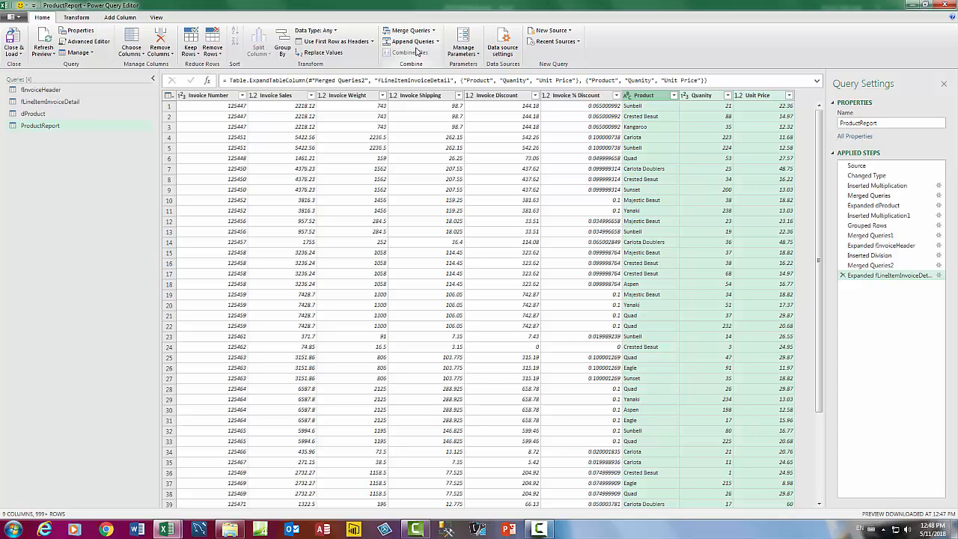
- Merge ProductReport with dProduct, matching on the Product column with a Left Outer join
click(433, 31)
click(432, 57)
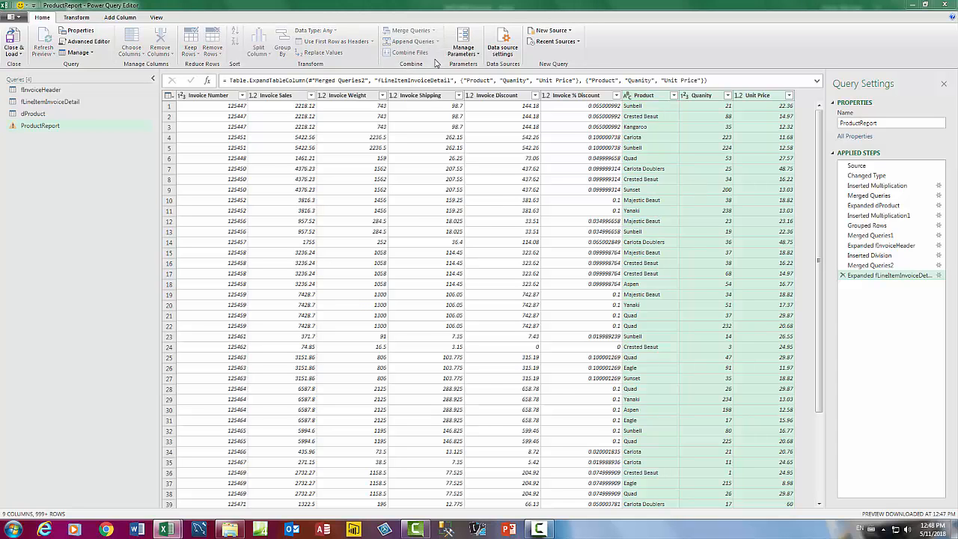
click(427, 263)
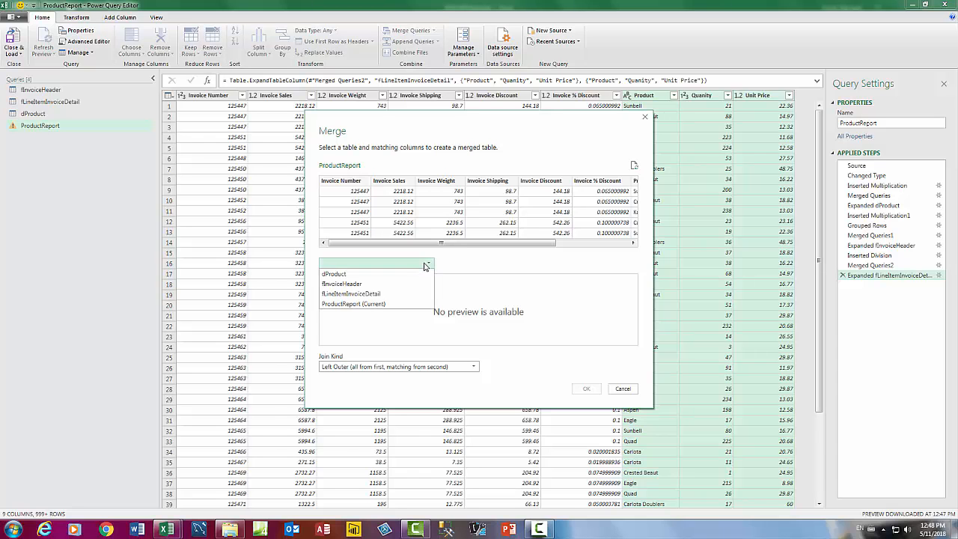
click(370, 276)
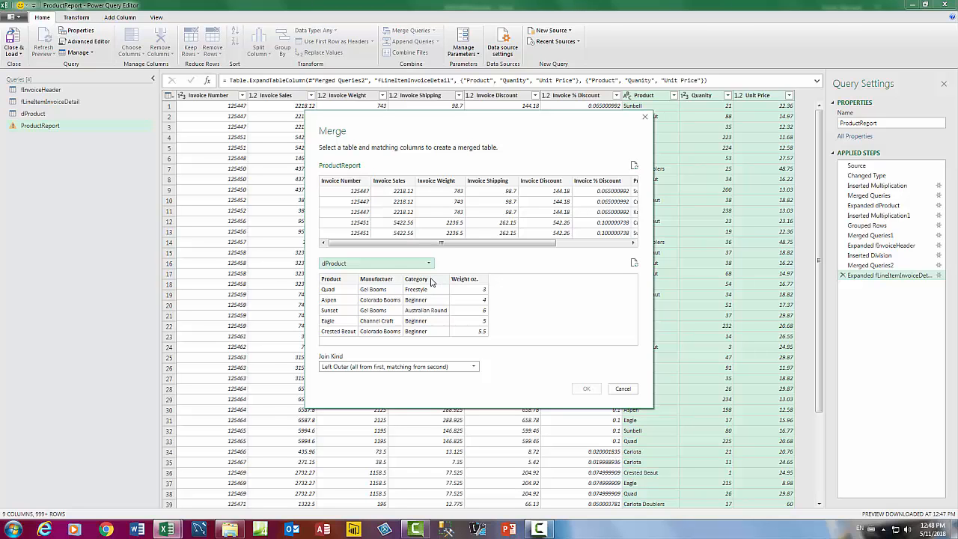
click(342, 282)
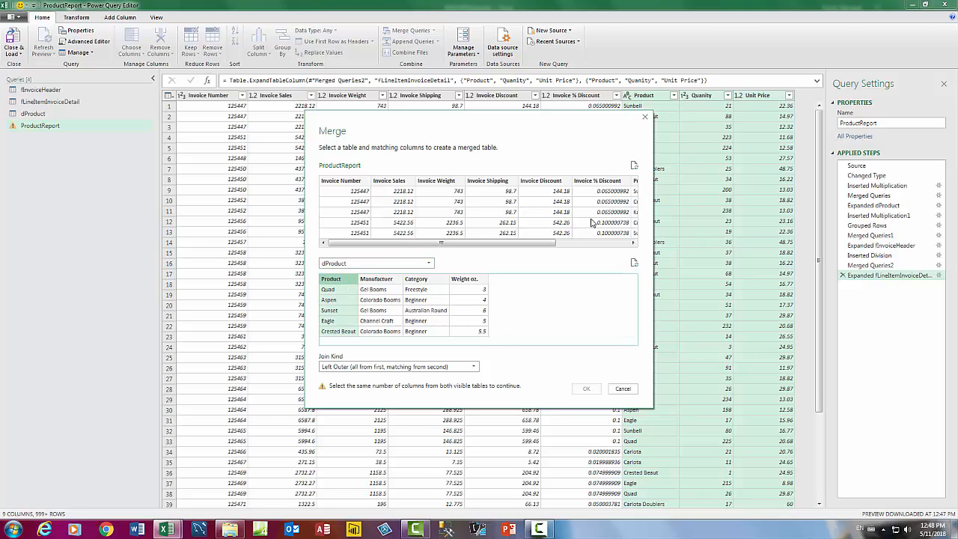
drag(541, 246, 615, 246)
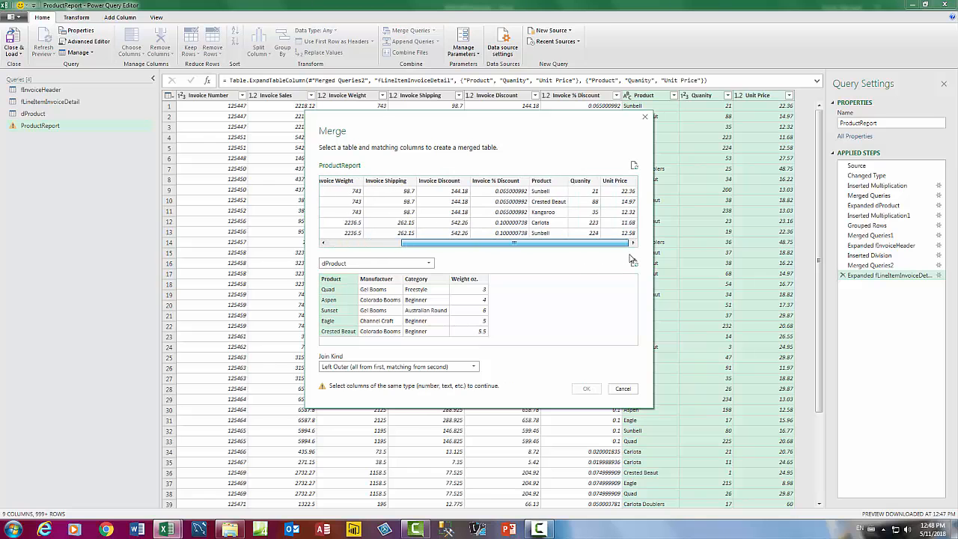
click(550, 185)
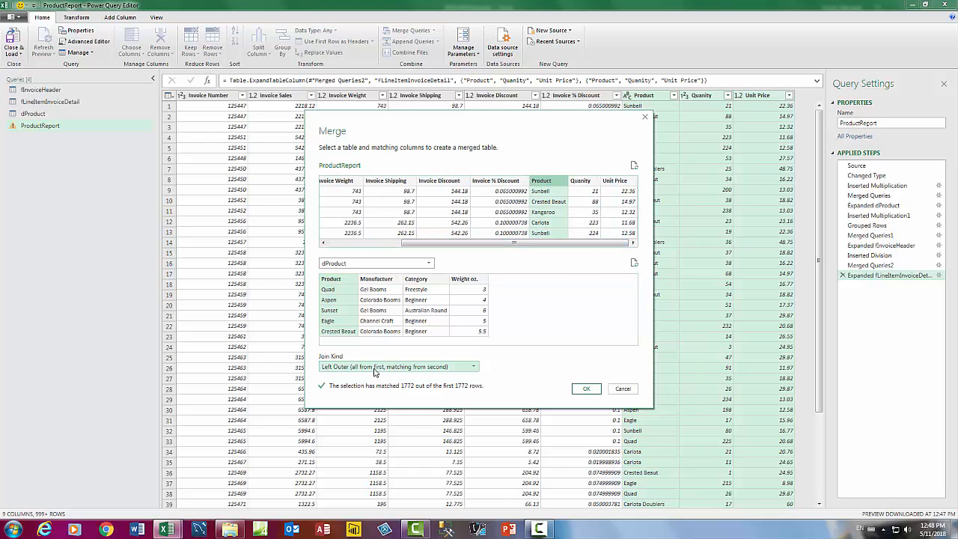
click(586, 389)
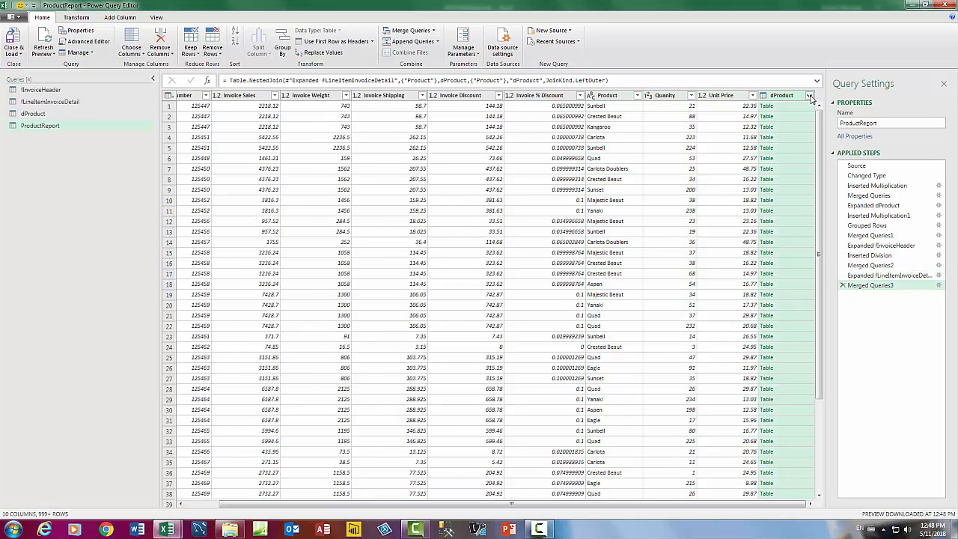
- Expand the dProduct column to bring in only Weight oz
click(809, 96)
click(663, 135)
click(663, 175)
click(753, 210)
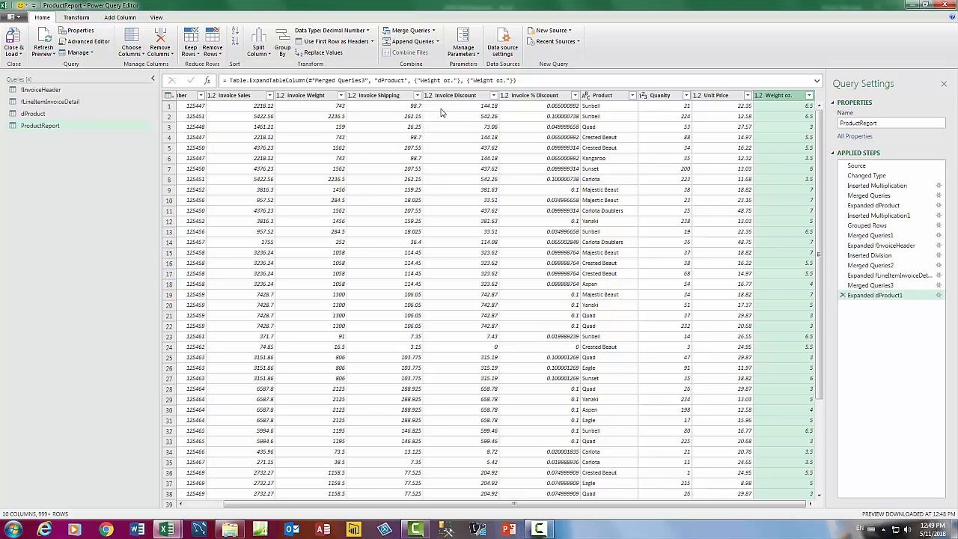
- Add a new column that multiplies Unit Price, Quanity and Invoice % Discount together
click(718, 95)
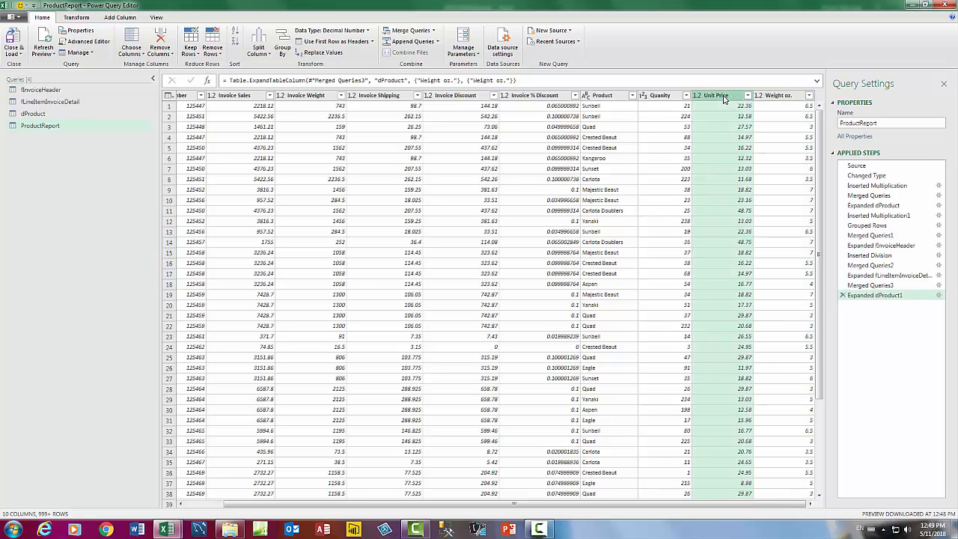
key(ctrl)
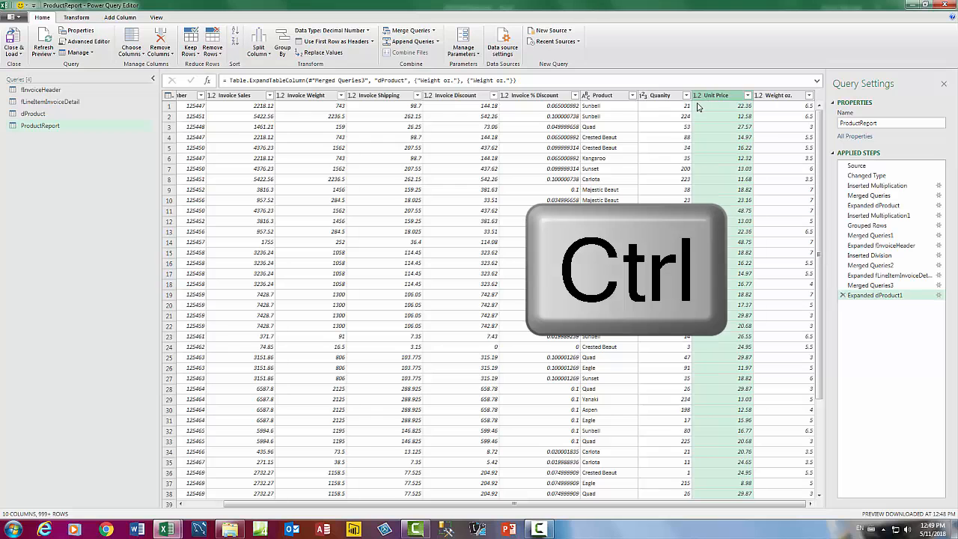
ctrl+click(663, 98)
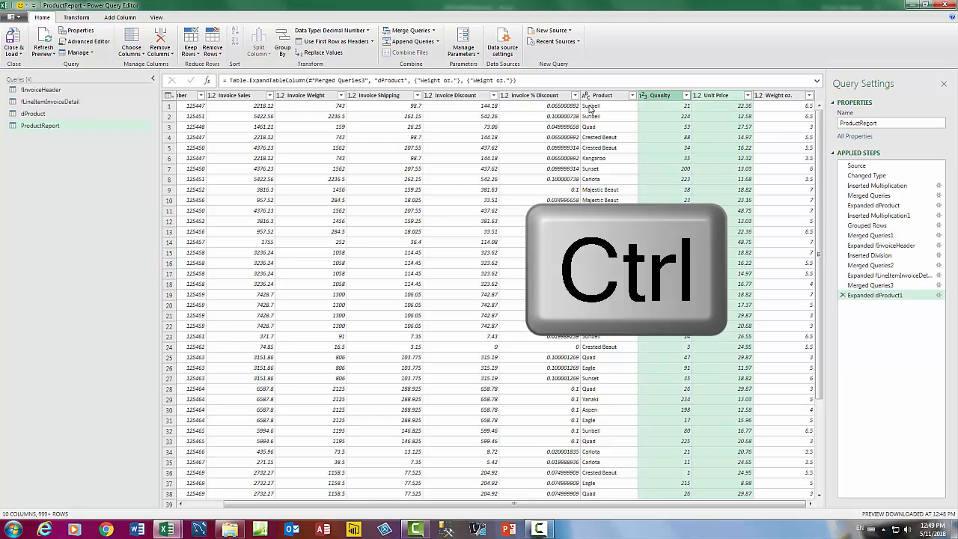
ctrl+click(515, 99)
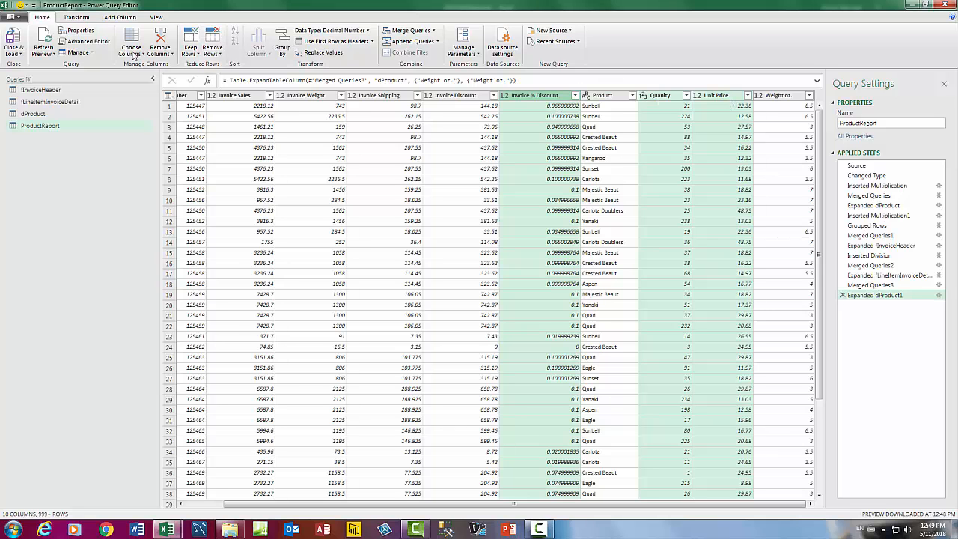
click(120, 17)
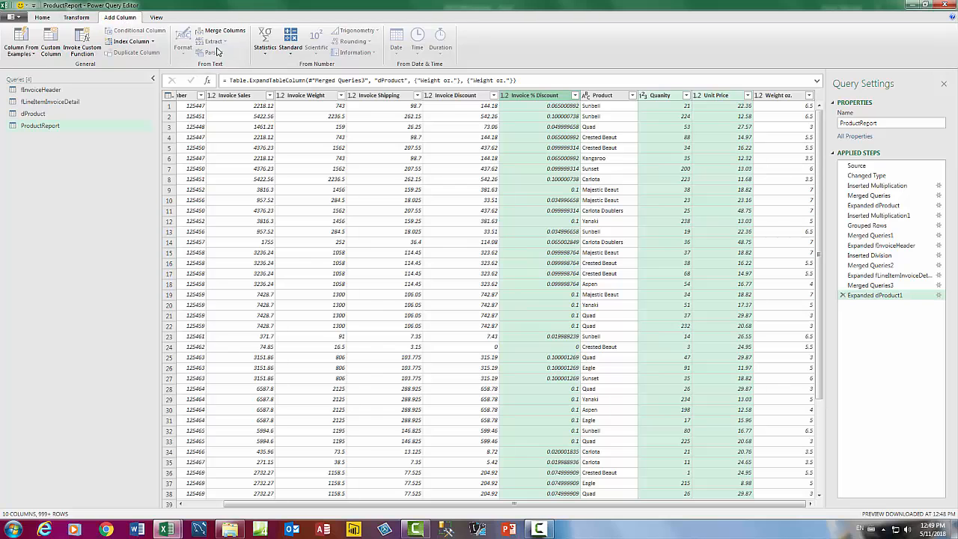
click(290, 45)
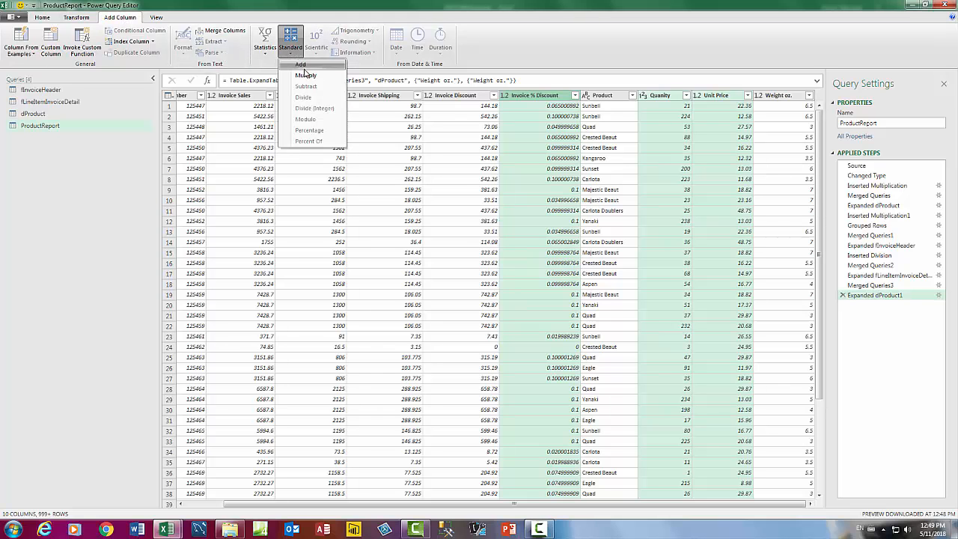
click(306, 76)
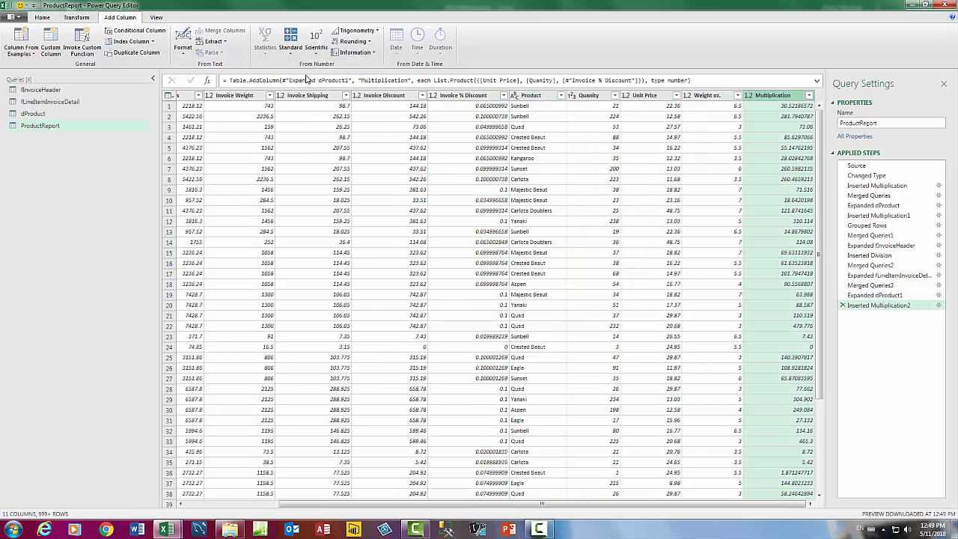
- Replace the Multiplication column name with Line Discount directly in the Table.AddColumn formula
double_click(382, 80)
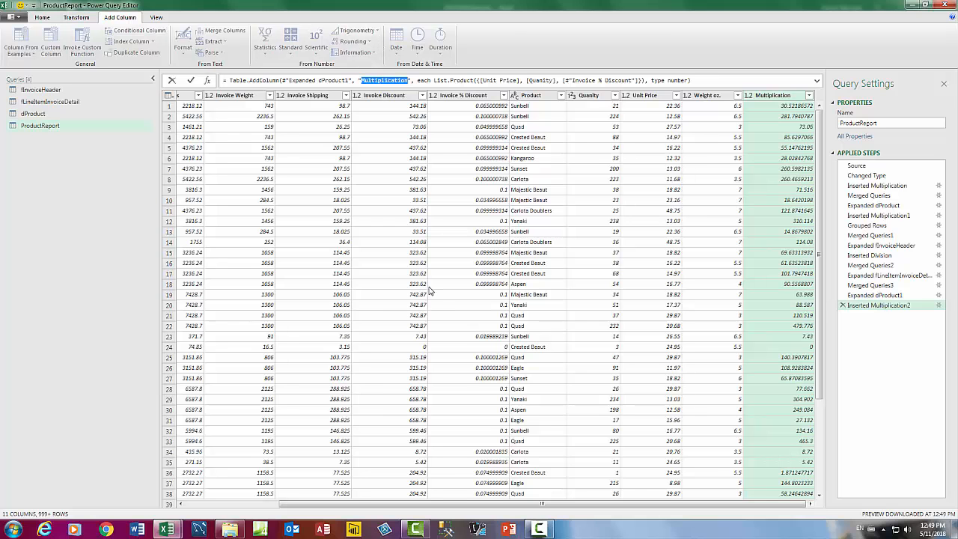
text(Line Discount)
key(Return)
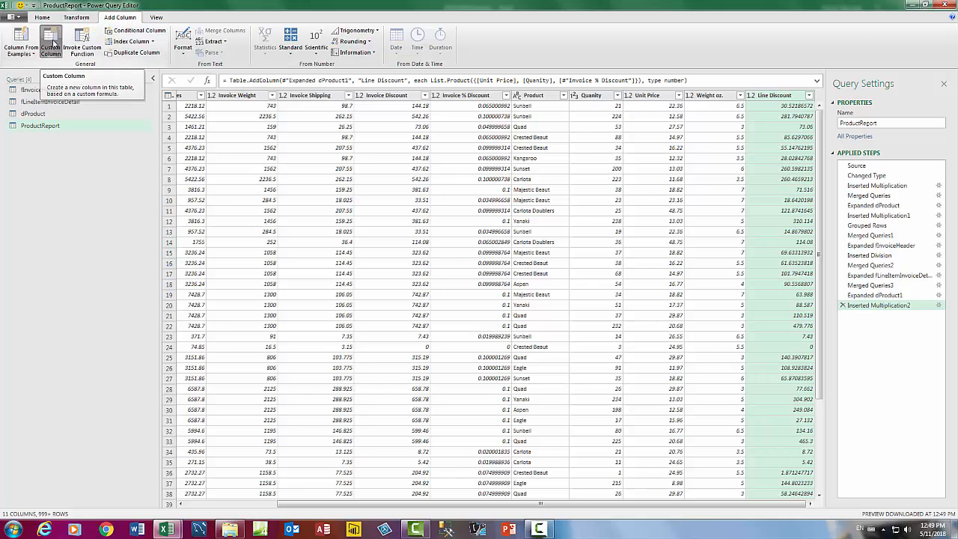
- Add a custom column named Line SHipping with the formula ([#"Weight oz."]*[Quanity])/[Invoice Weight]
click(51, 45)
double_click(54, 200)
text(Line SHipping)
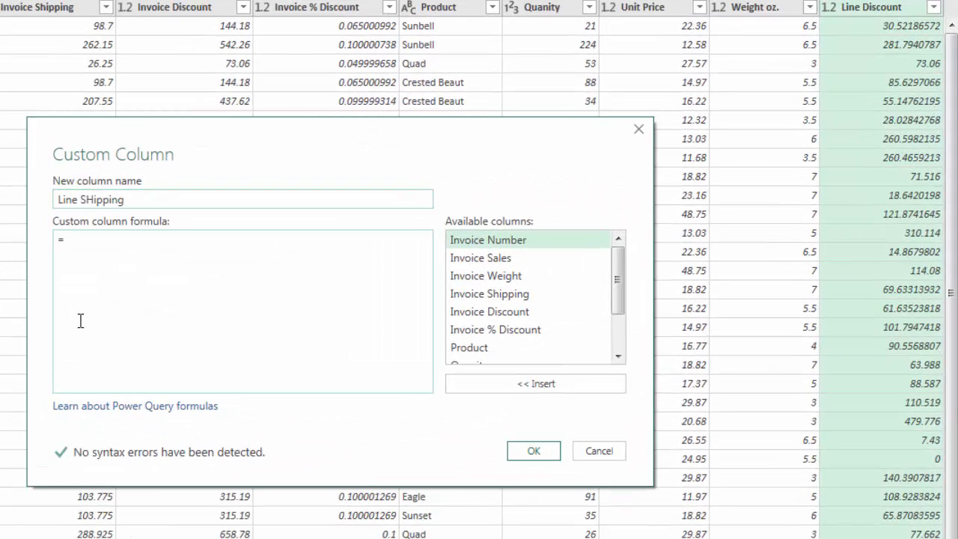
click(128, 239)
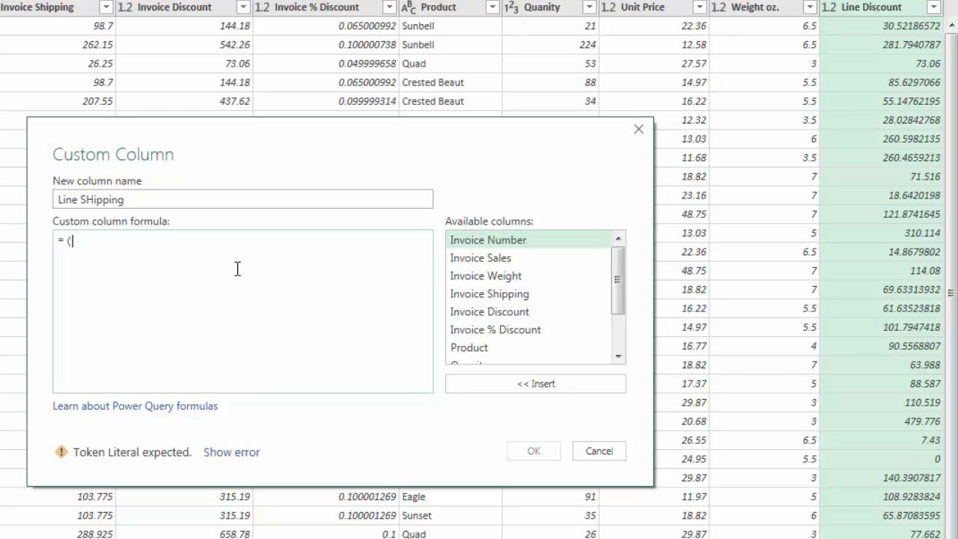
drag(627, 284, 621, 327)
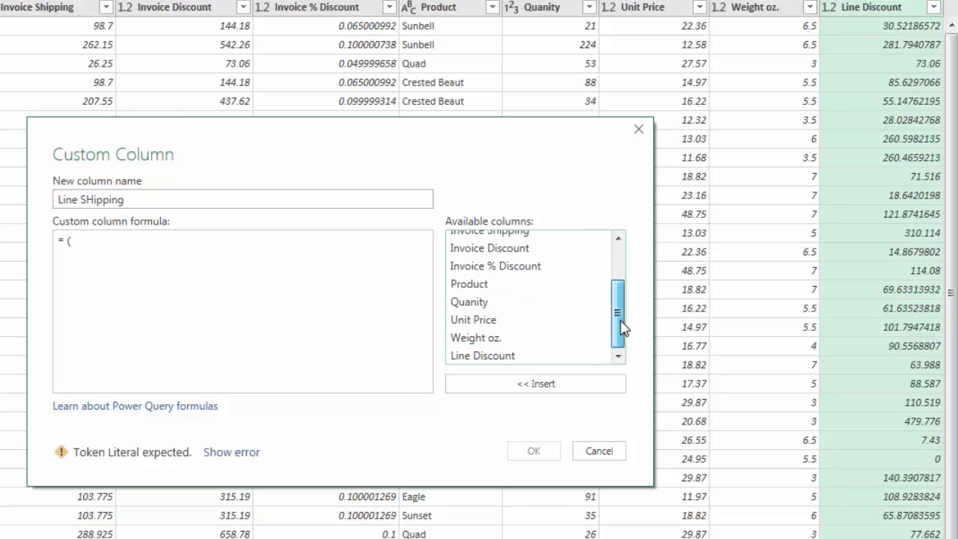
drag(524, 335, 470, 343)
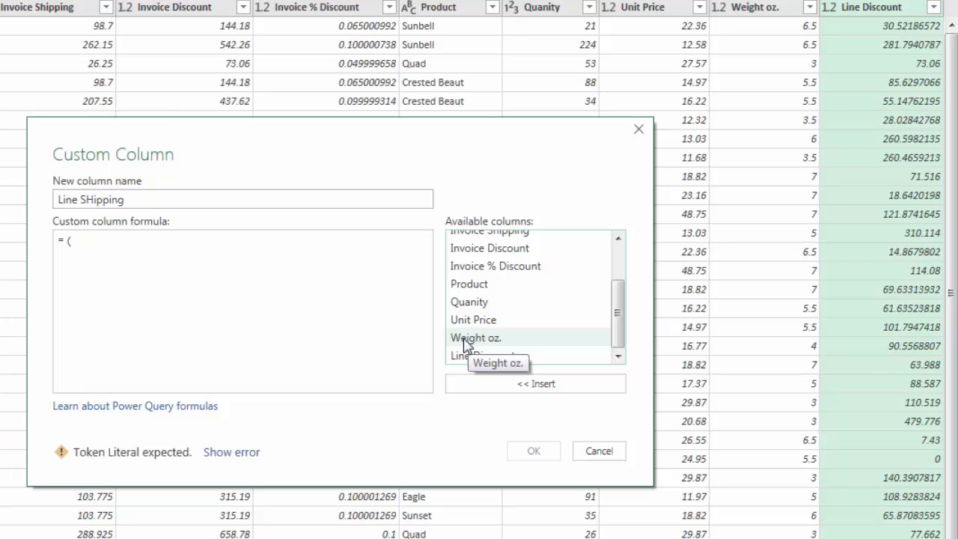
double_click(464, 338)
text(*)
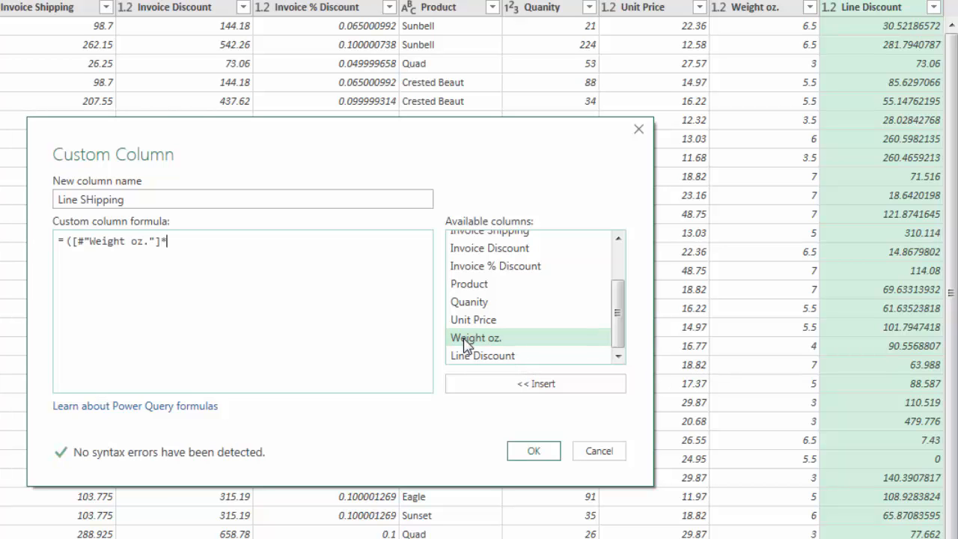
double_click(475, 303)
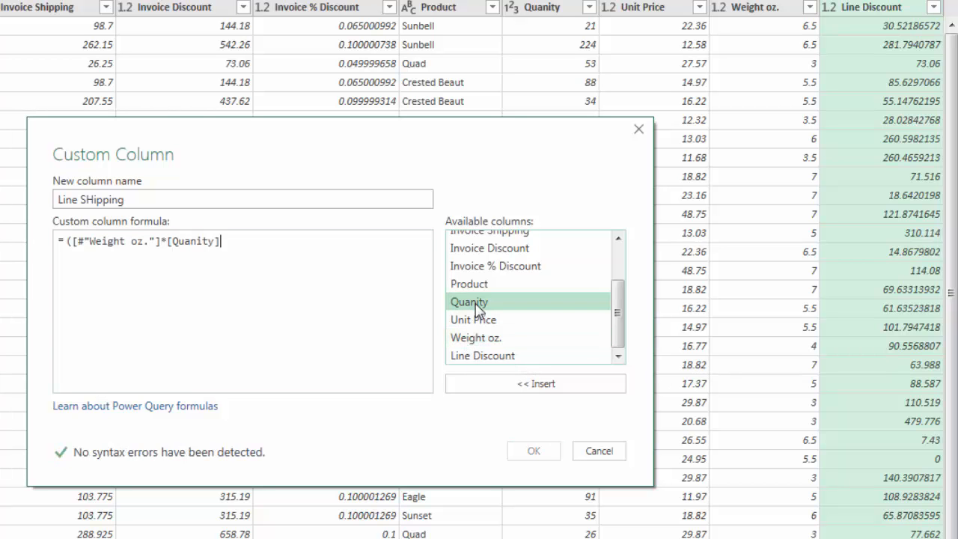
text()/)
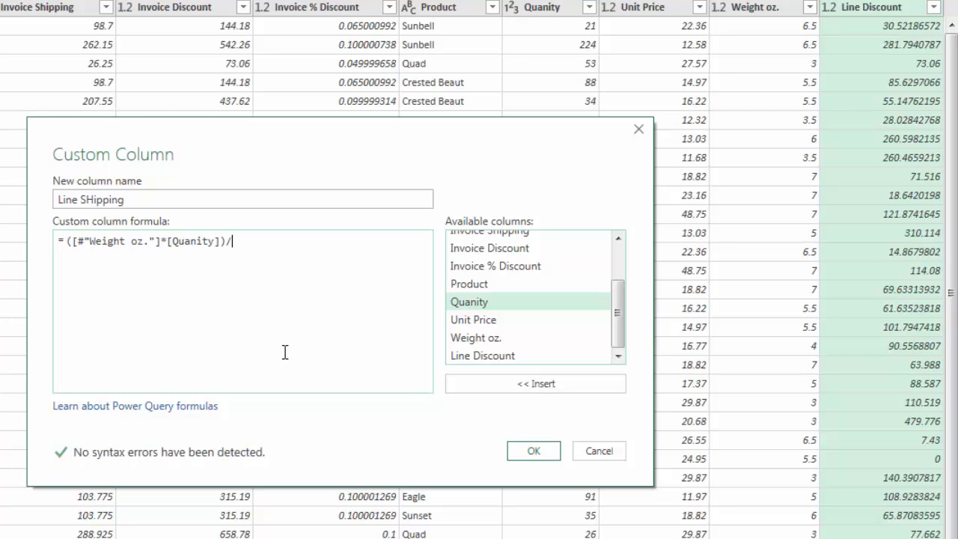
scroll(621, 318, up, 2)
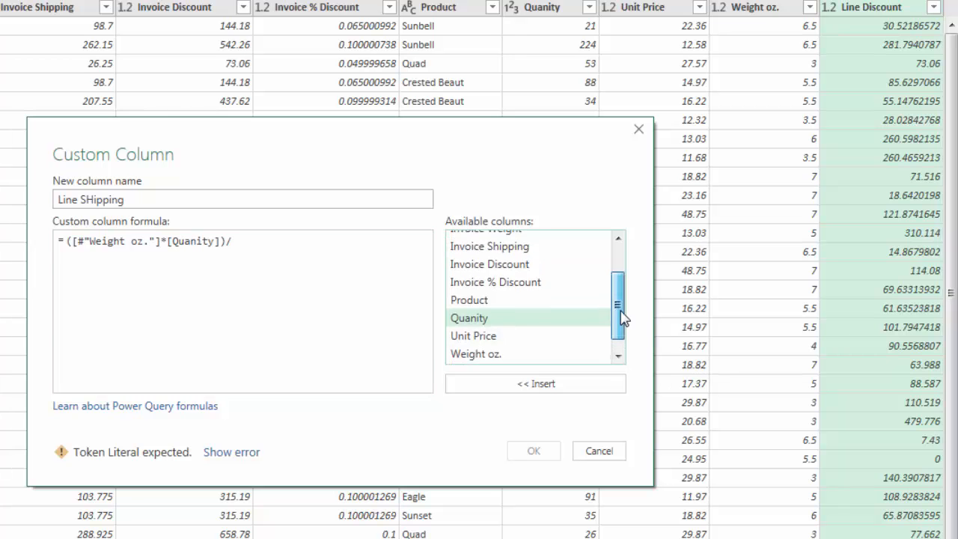
scroll(621, 318, up, 2)
double_click(503, 278)
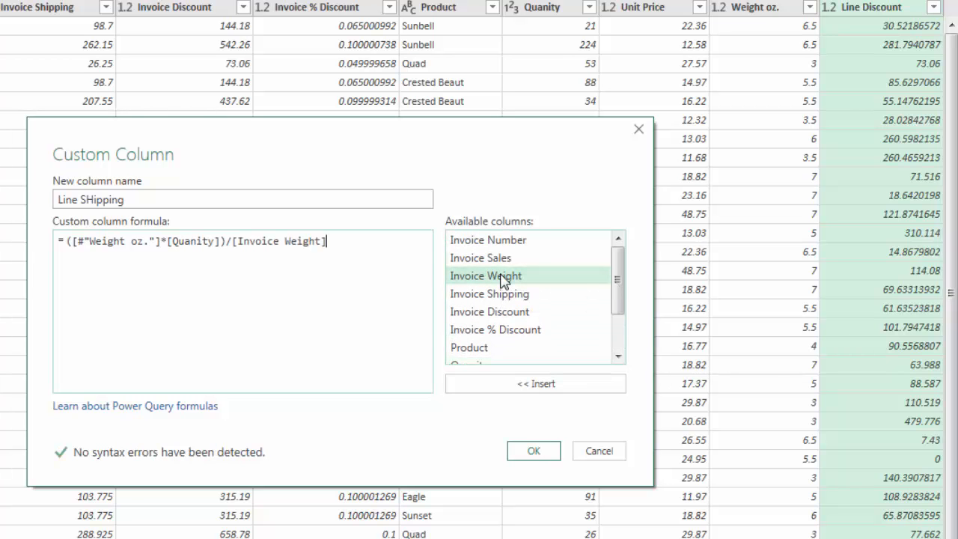
click(529, 450)
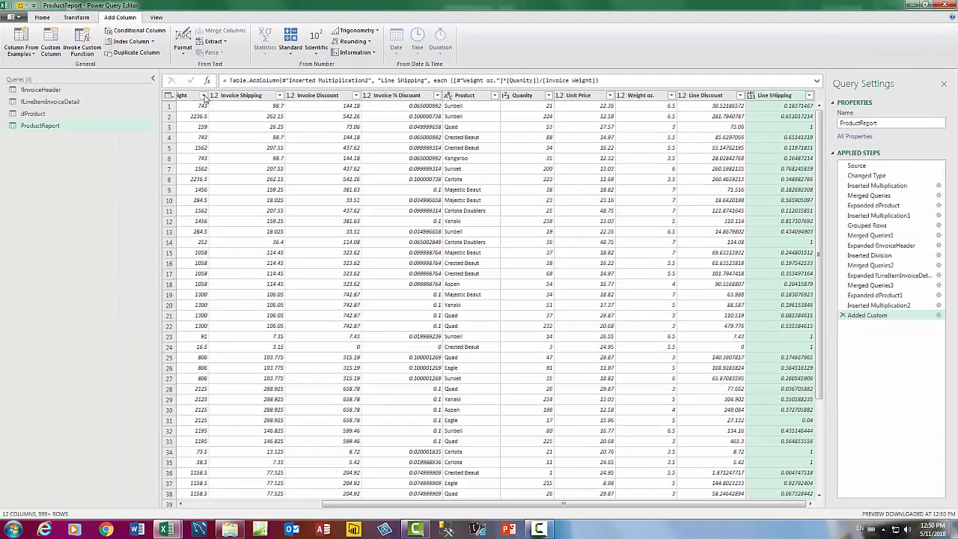
- Sort the rows by Invoice Number in ascending order to examine the line weight ratios, and delete the Sorted Rows step
drag(566, 503, 356, 492)
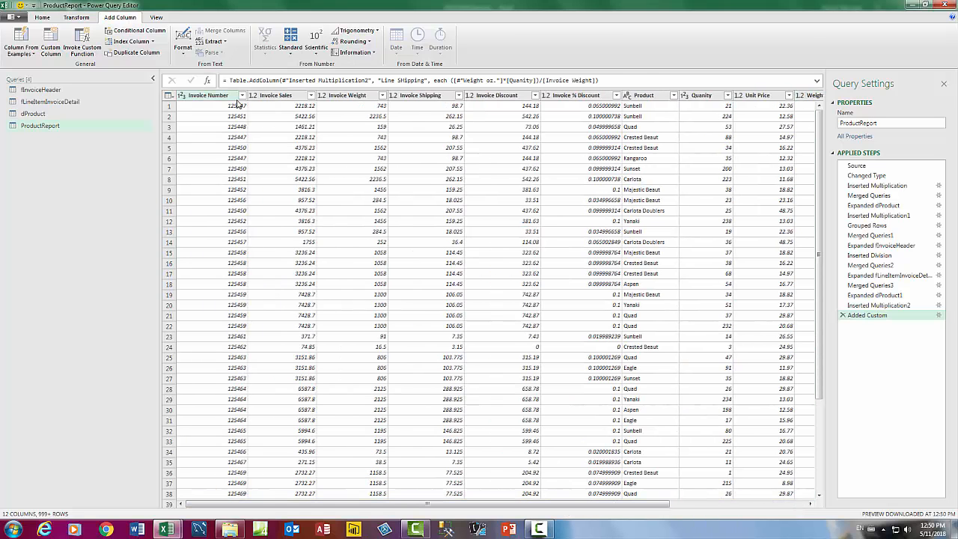
click(243, 97)
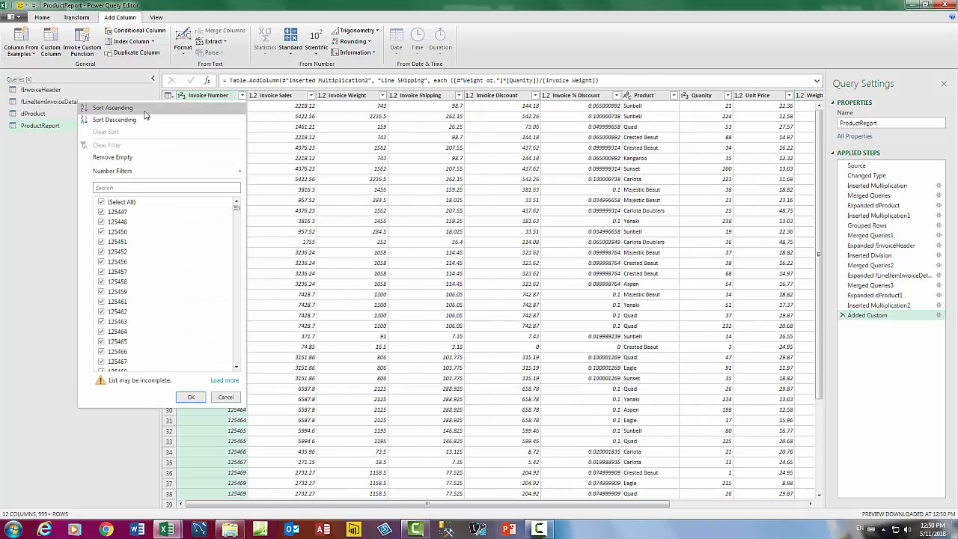
click(112, 107)
drag(661, 506, 805, 507)
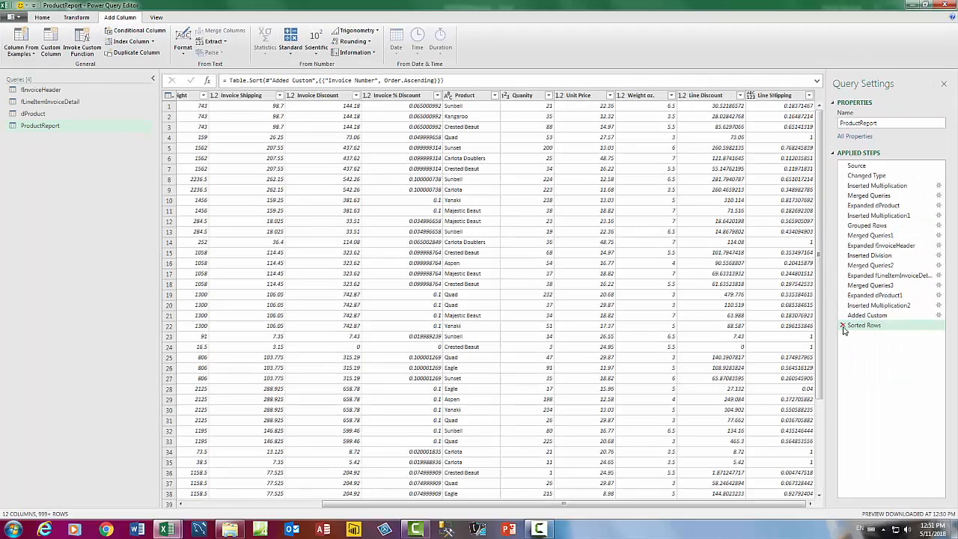
click(842, 327)
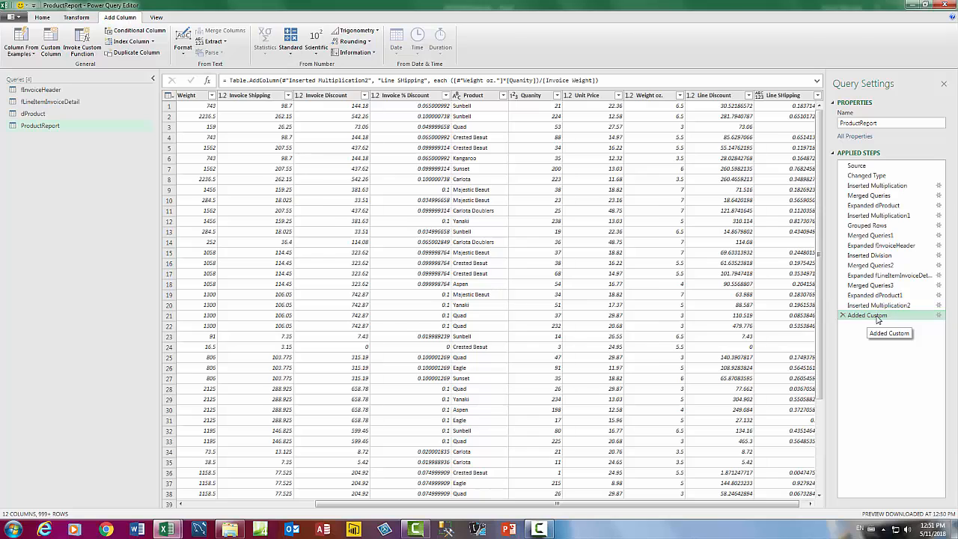
- Edit the Added Custom step so its formula also multiplies by [Invoice Shipping]
double_click(867, 315)
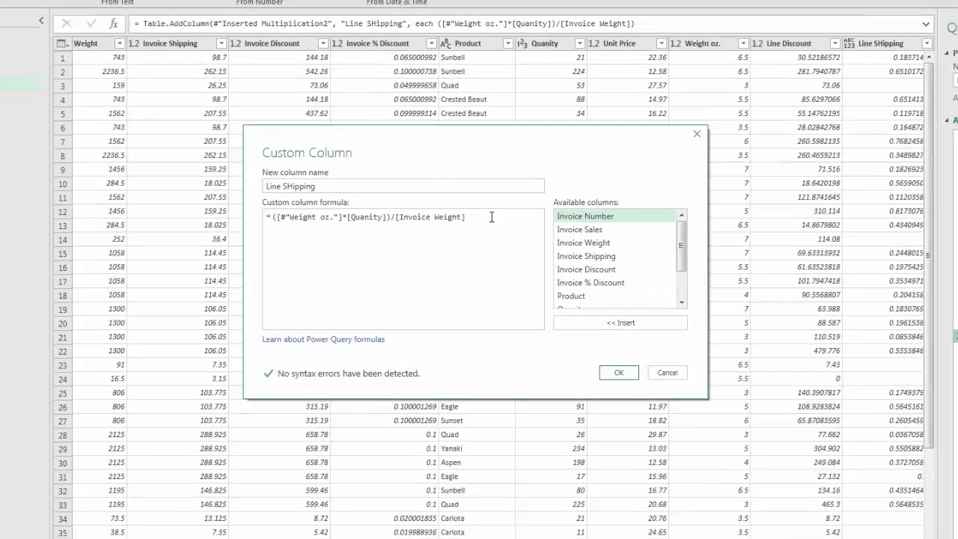
text(*)
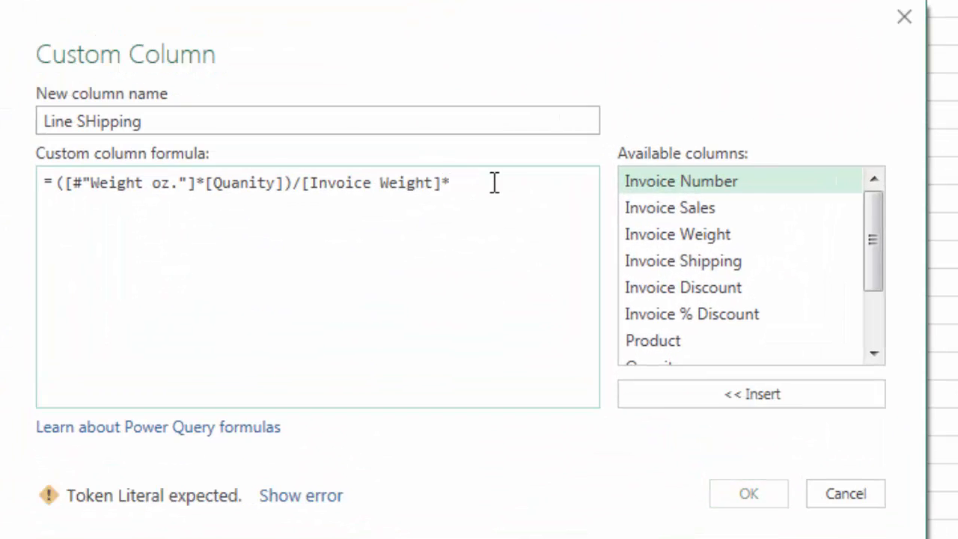
double_click(682, 261)
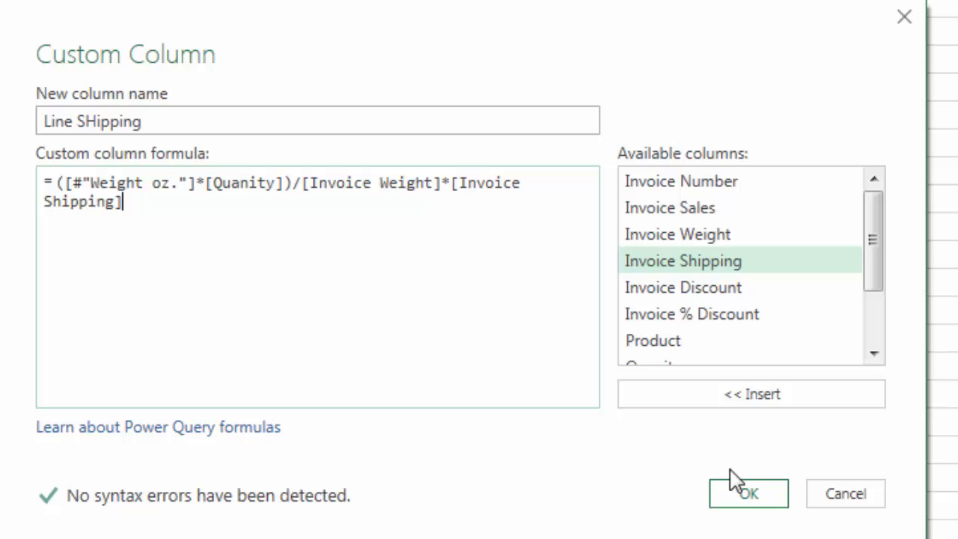
click(763, 499)
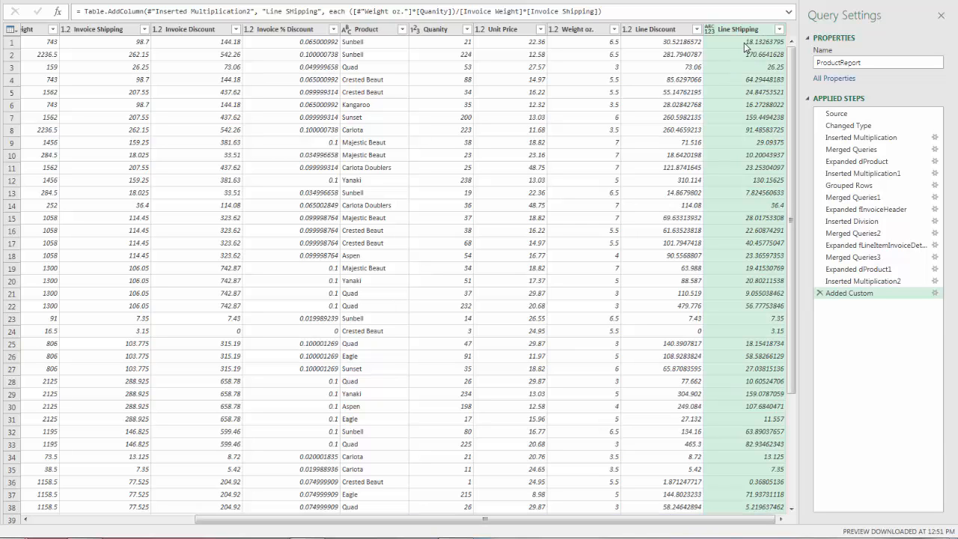
- Correct the column name Line SHipping to Line Shipping directly in the Table.AddColumn formula
click(290, 11)
key(Delete)
text(h)
key(Return)
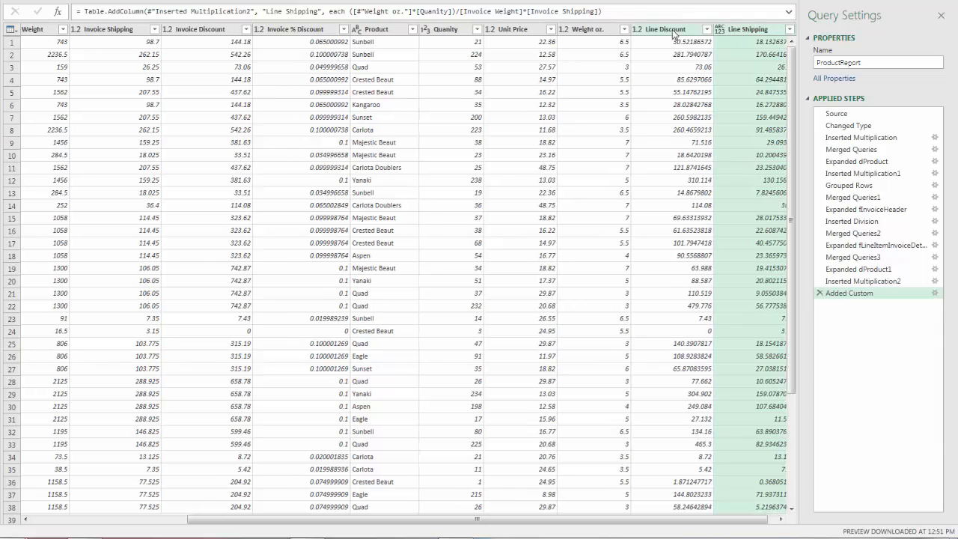
- Start an advanced Group By on Product with an aggregation named Discount On Invoice (Line) that sums Line Discount
click(673, 33)
click(376, 31)
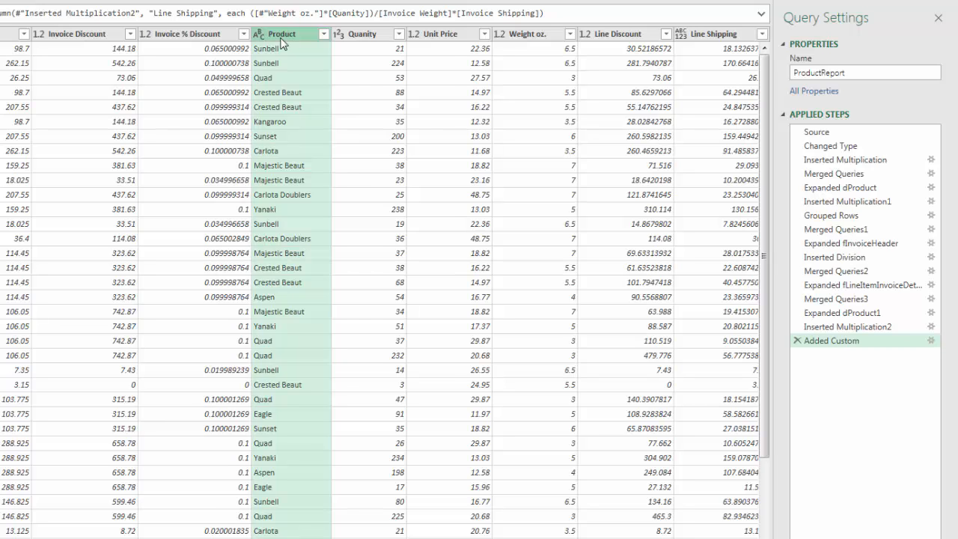
right_click(282, 41)
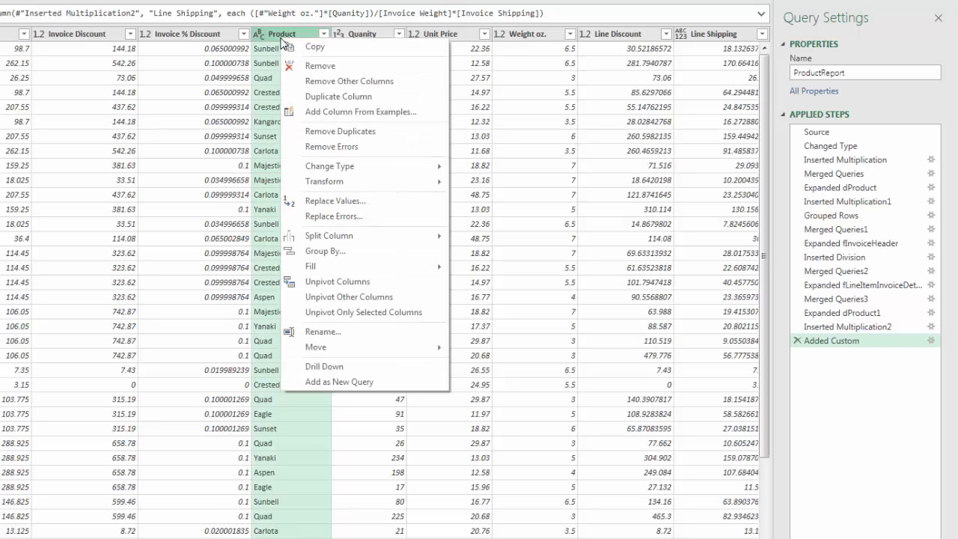
click(342, 250)
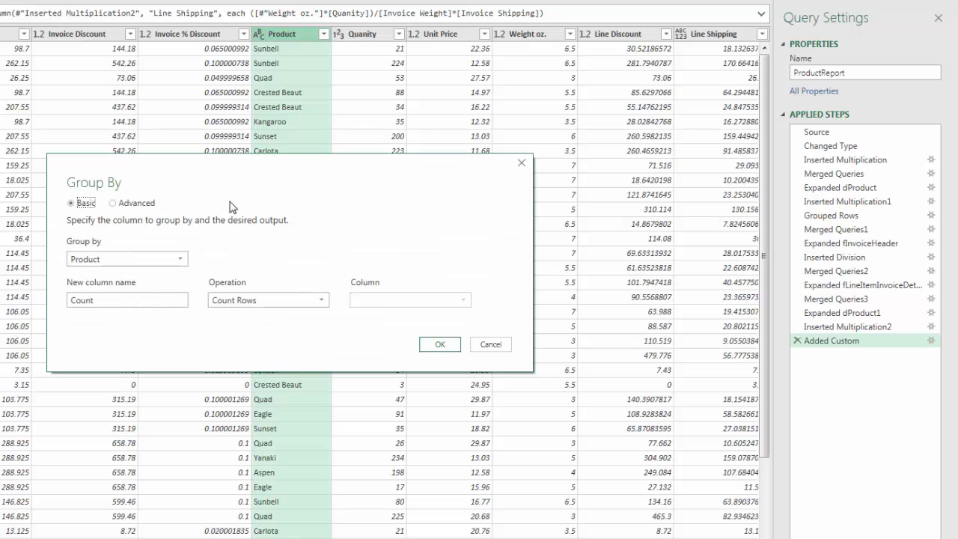
click(114, 203)
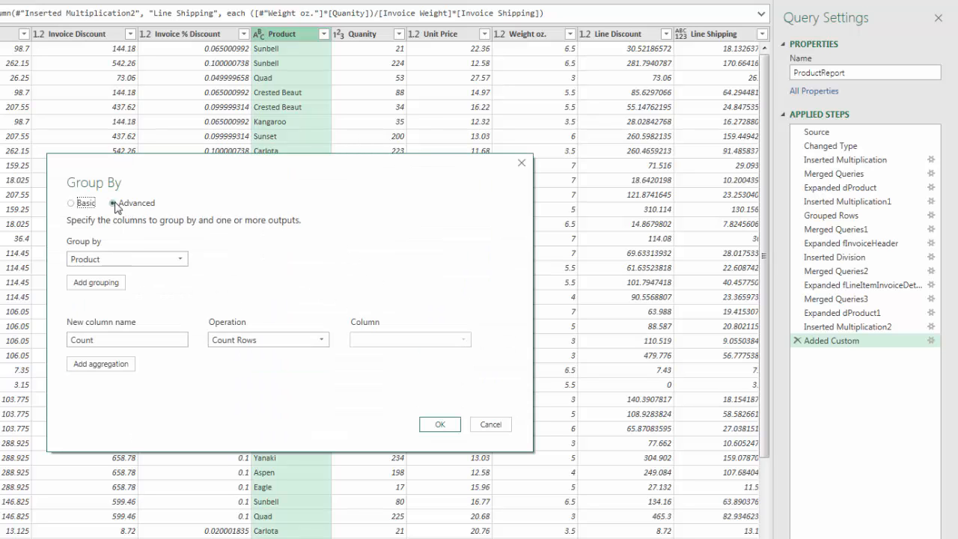
double_click(79, 339)
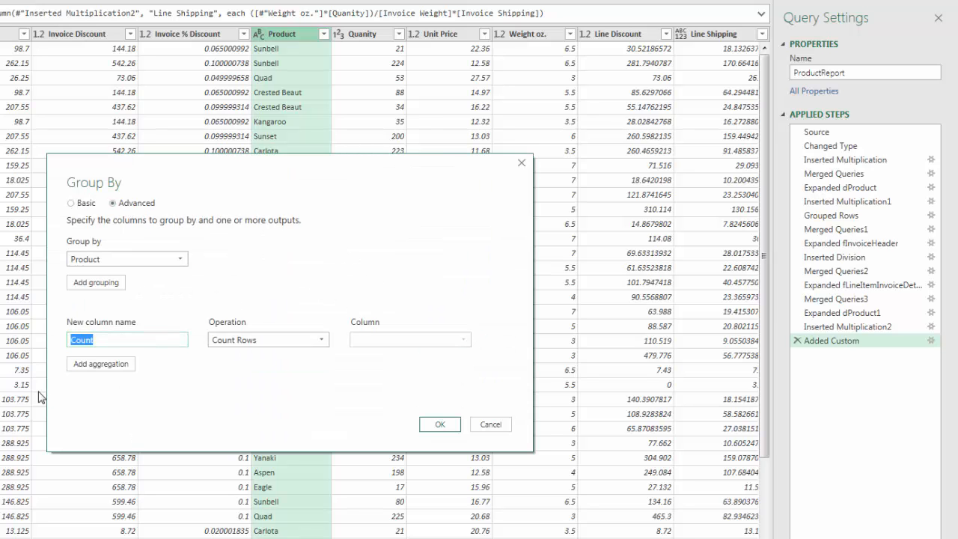
text(Discount On Invoice (Line)
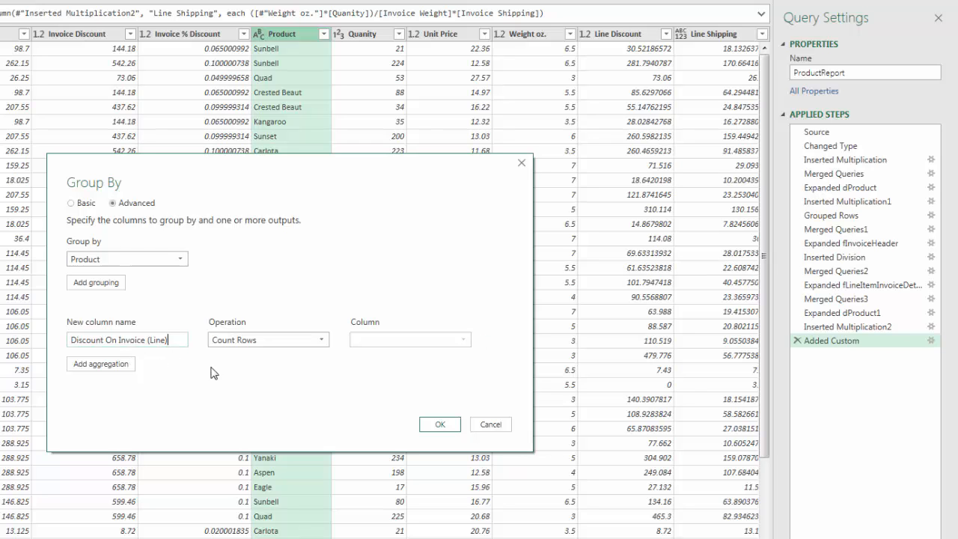
click(267, 341)
click(268, 356)
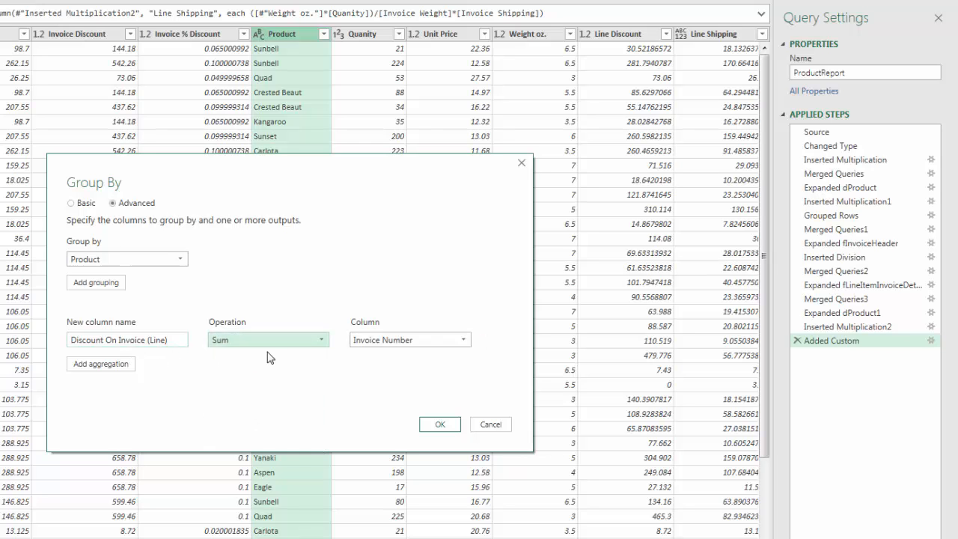
click(378, 339)
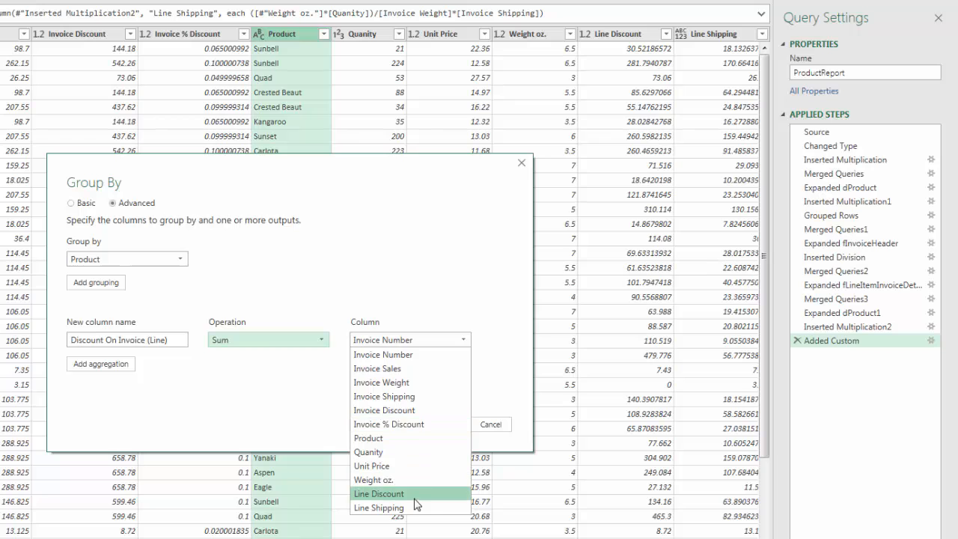
click(415, 496)
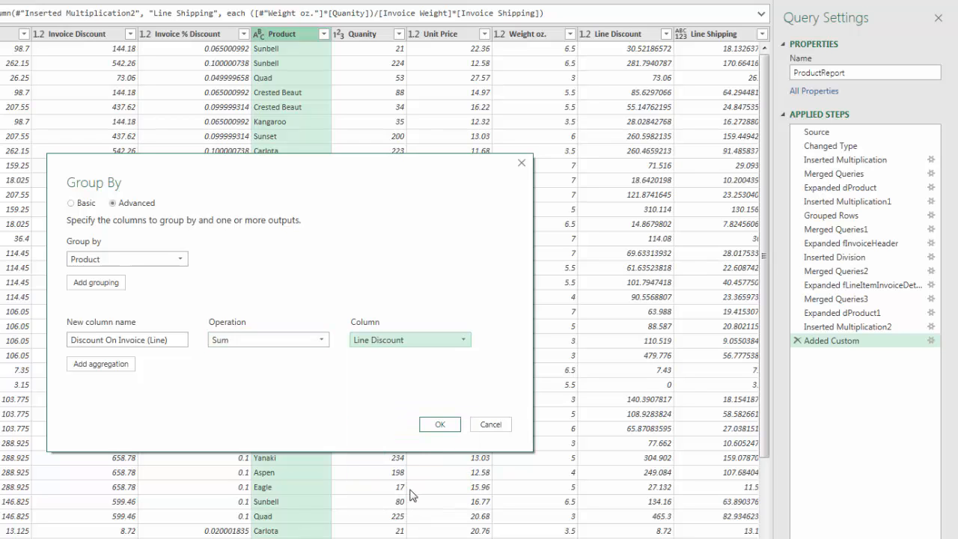
- Add a second aggregation named Shipping On Invoice (Line) that sums Line Shipping, and apply the grouping
click(114, 363)
click(113, 360)
text(Shipping On Invoice (Line))
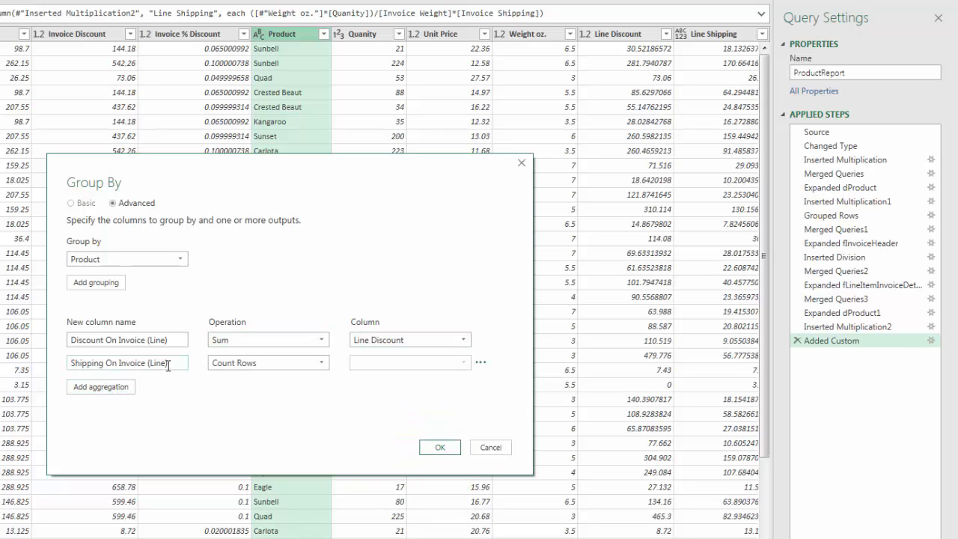
click(321, 362)
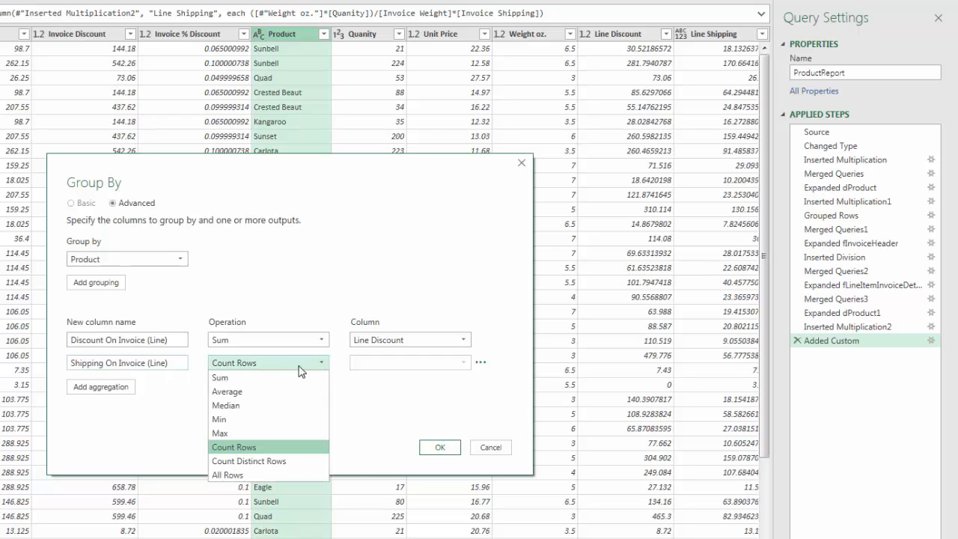
click(284, 378)
click(463, 362)
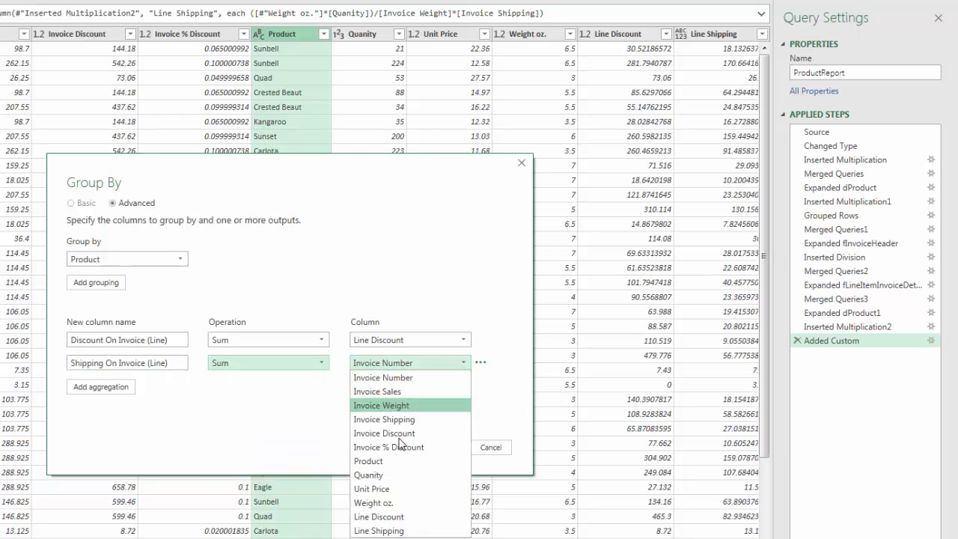
click(414, 532)
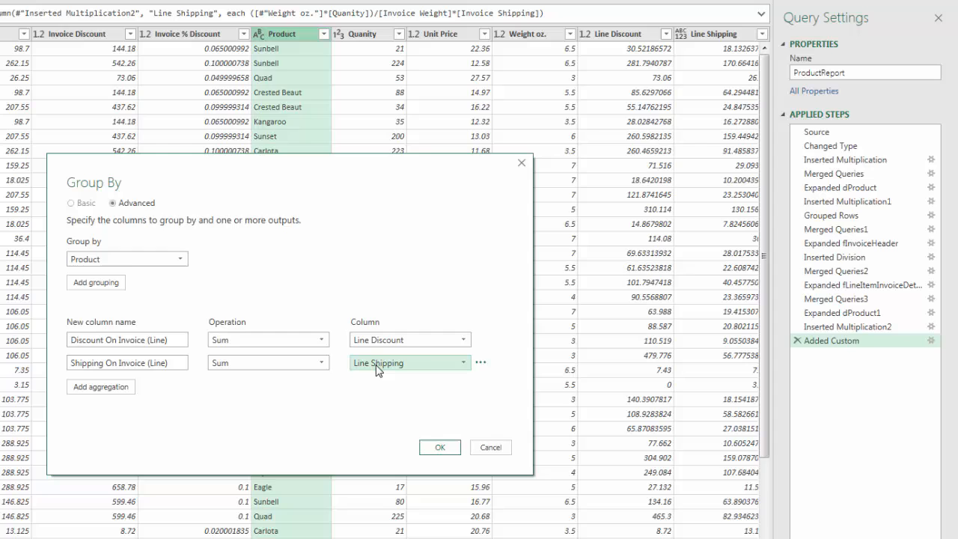
click(436, 447)
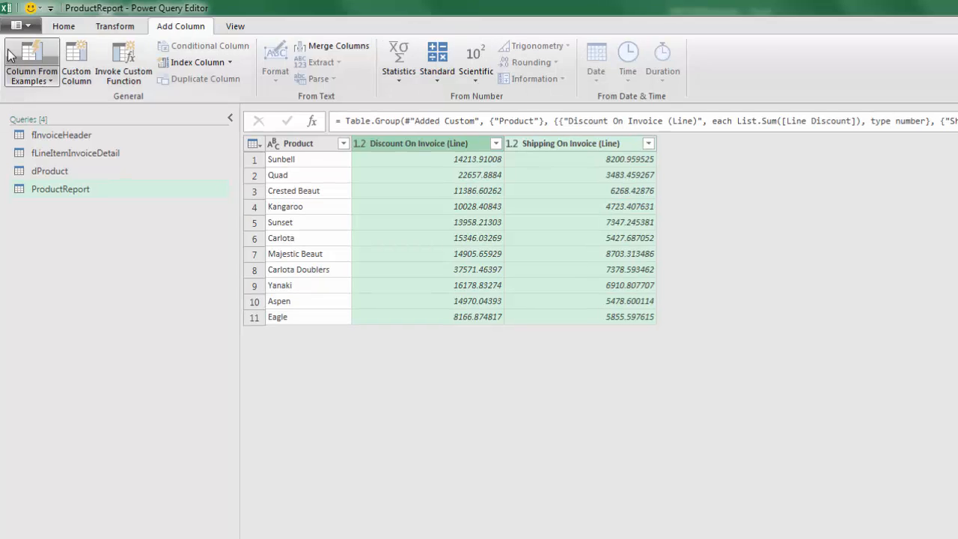
- Close the query editor and load ProductReport as a table on a new worksheet
click(48, 27)
click(21, 79)
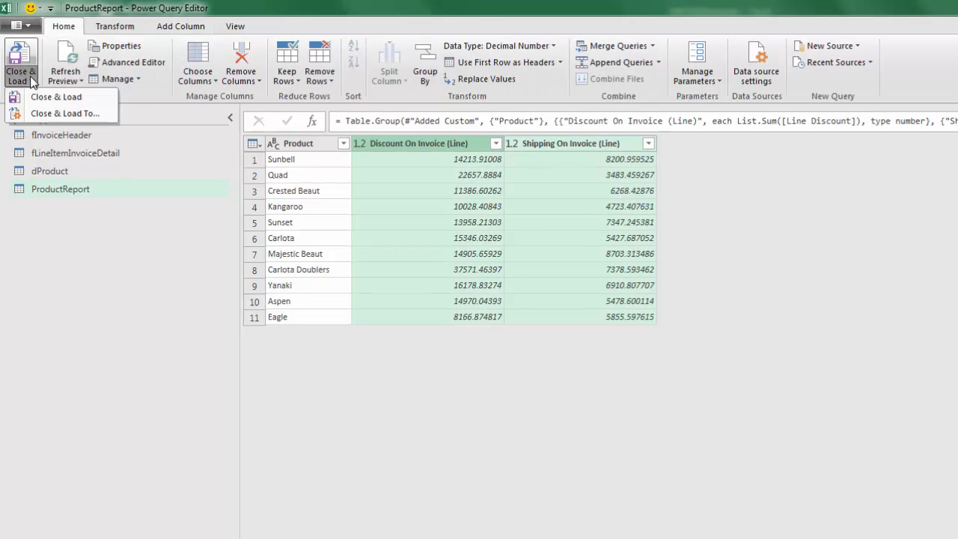
click(42, 113)
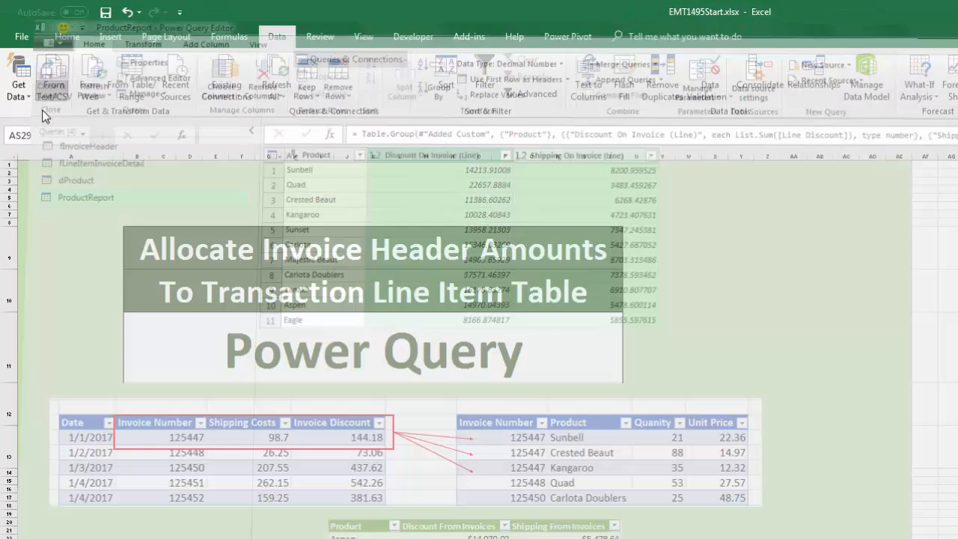
click(440, 289)
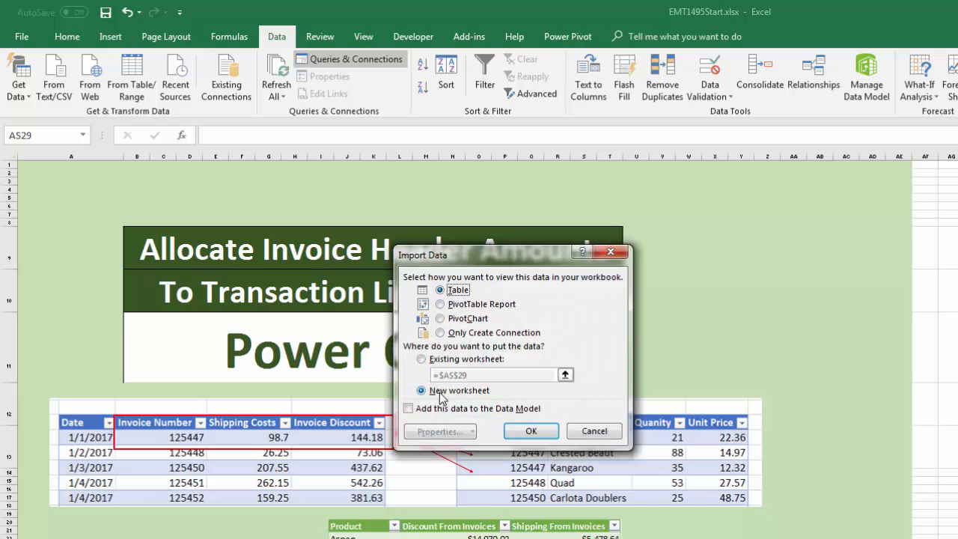
click(531, 432)
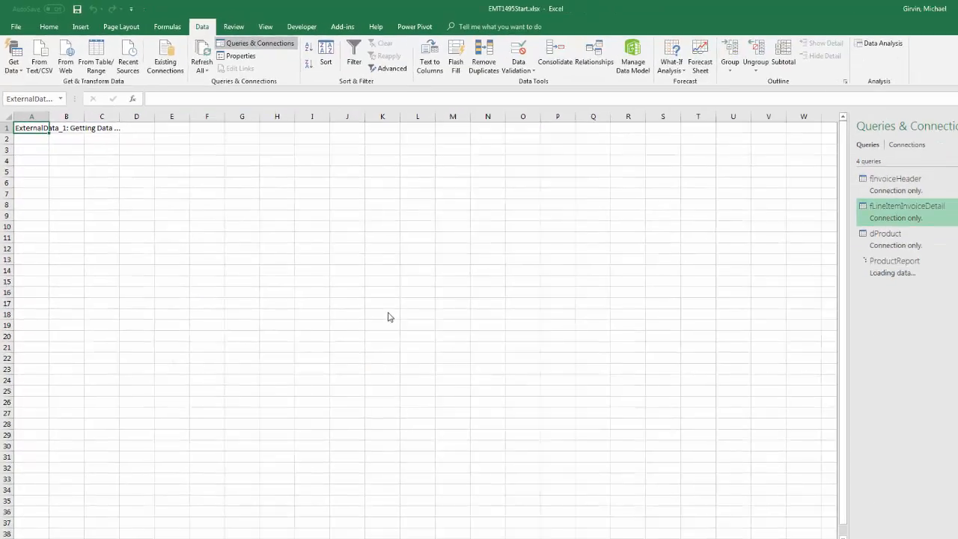
- Format the discount and shipping values in B2:C12 of the loaded table as Currency
scroll(209, 308, up, 5)
drag(244, 169, 490, 386)
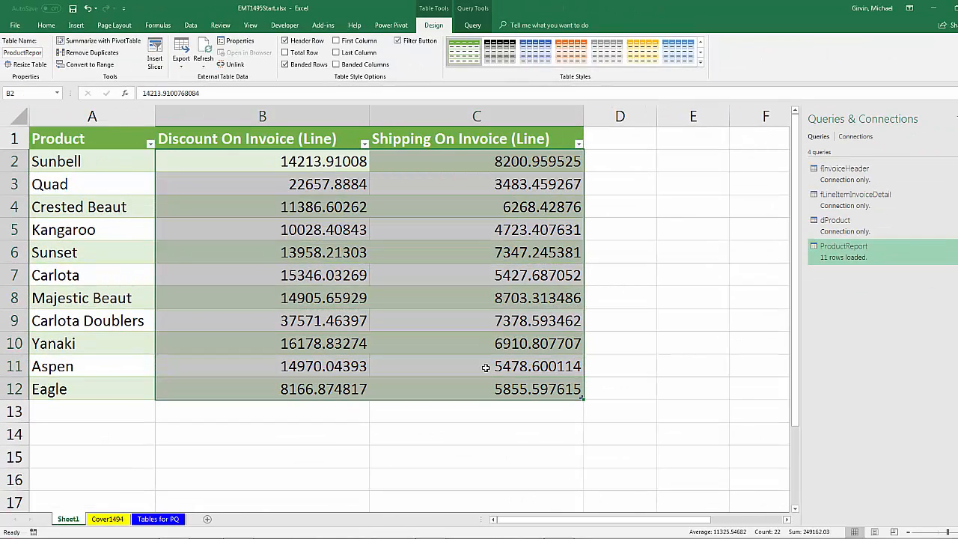
key(ctrl+1)
click(243, 143)
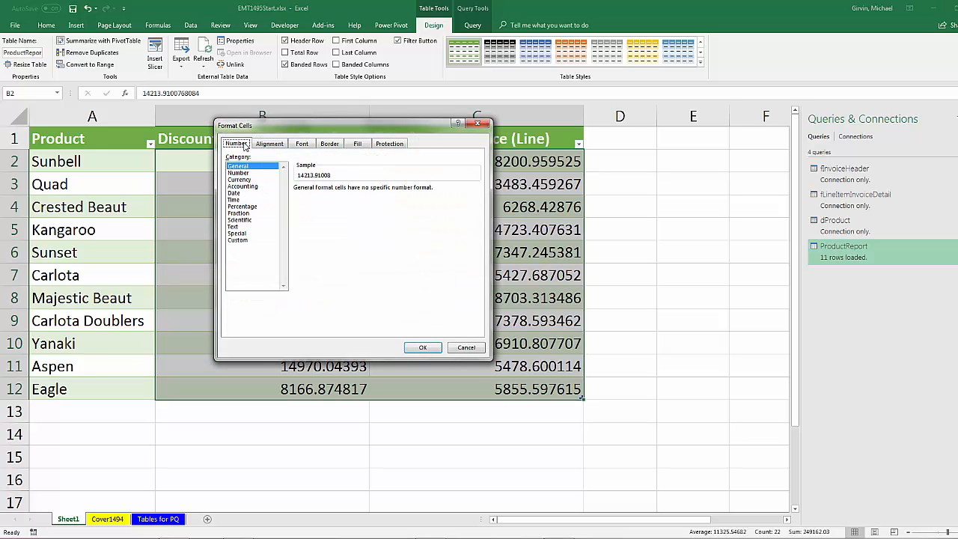
click(247, 186)
click(253, 180)
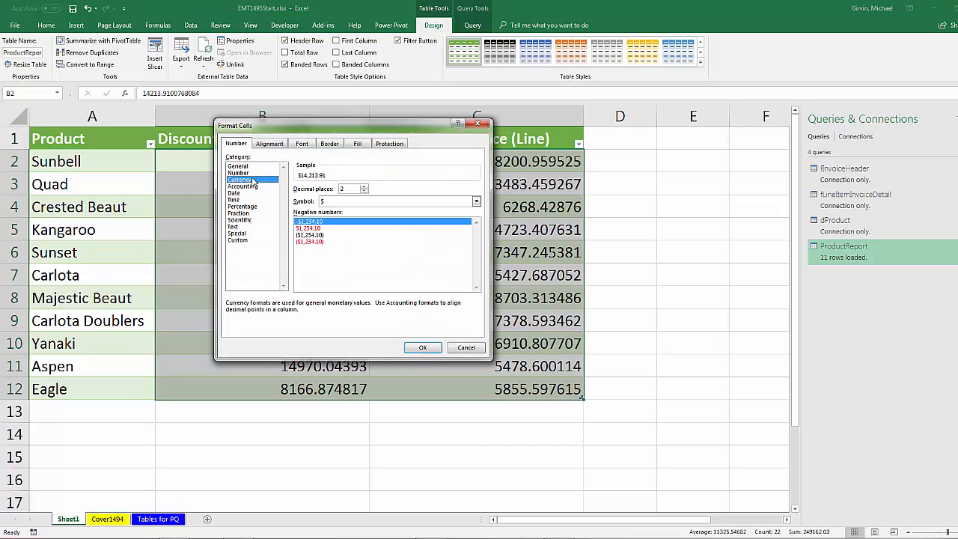
key(Return)
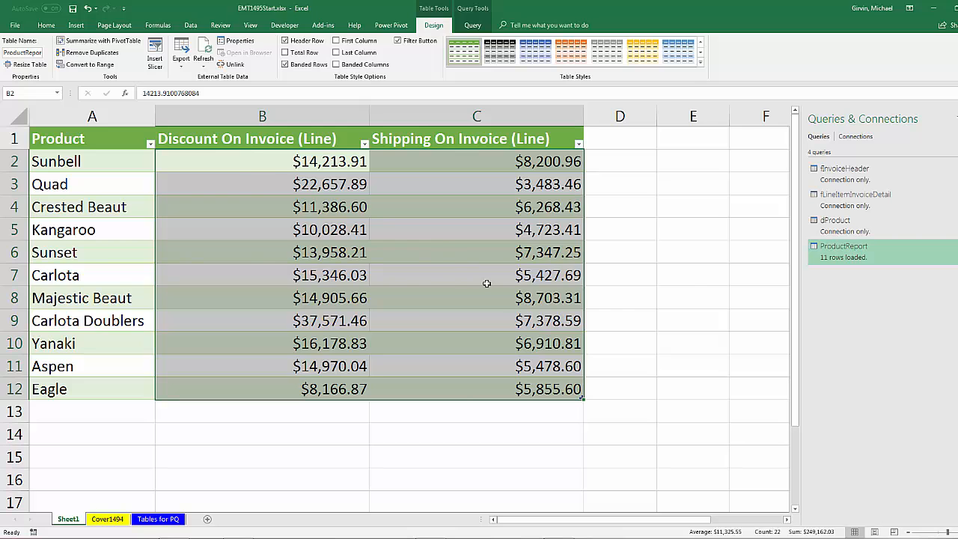
scroll(518, 302, down, 2)
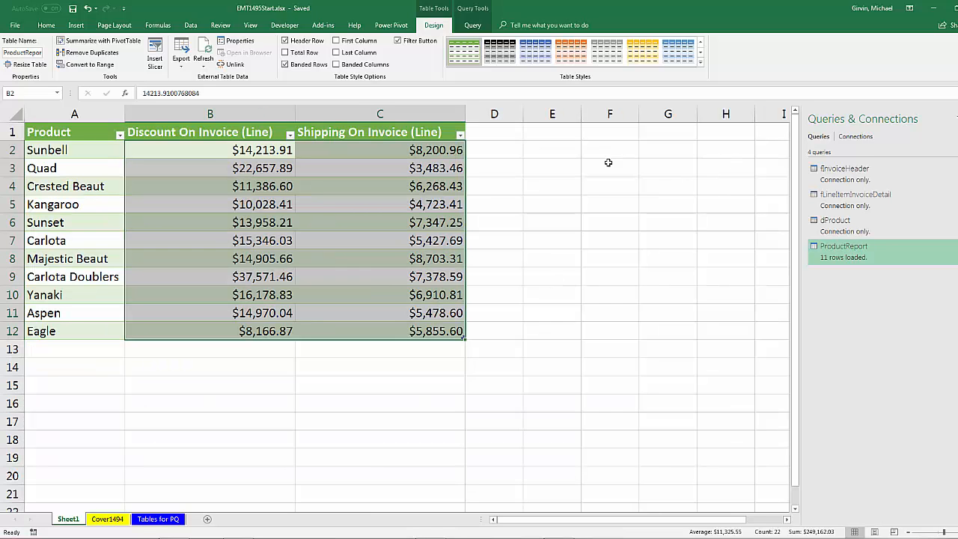
click(413, 332)
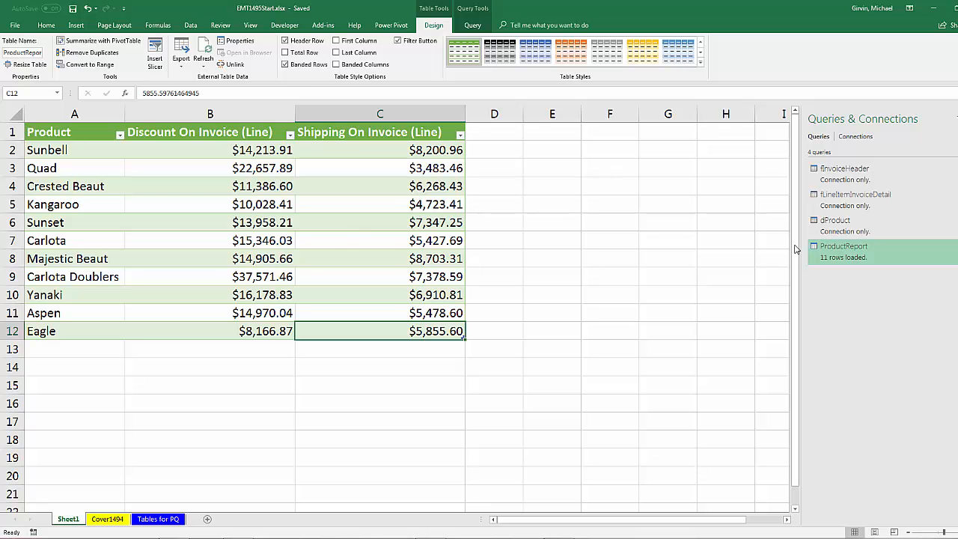
- Reopen the ProductReport query, review the Inserted Multiplication, Merged Queries and Added Custom steps, and close the editor without changes
double_click(828, 253)
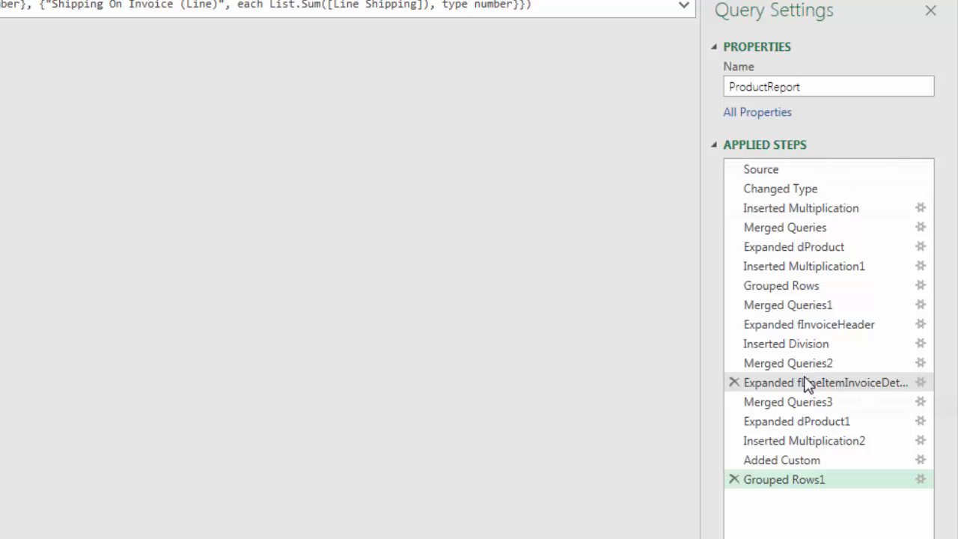
click(776, 207)
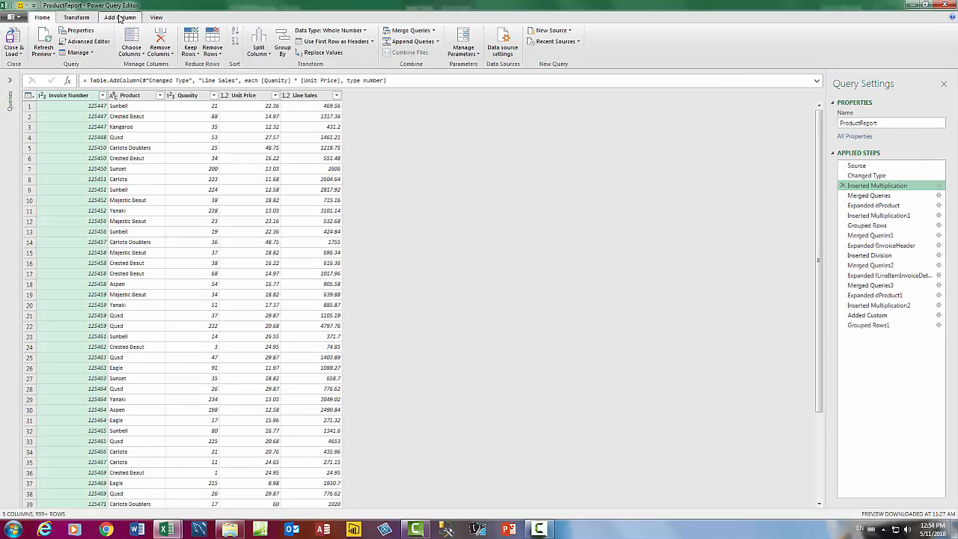
click(119, 17)
click(876, 196)
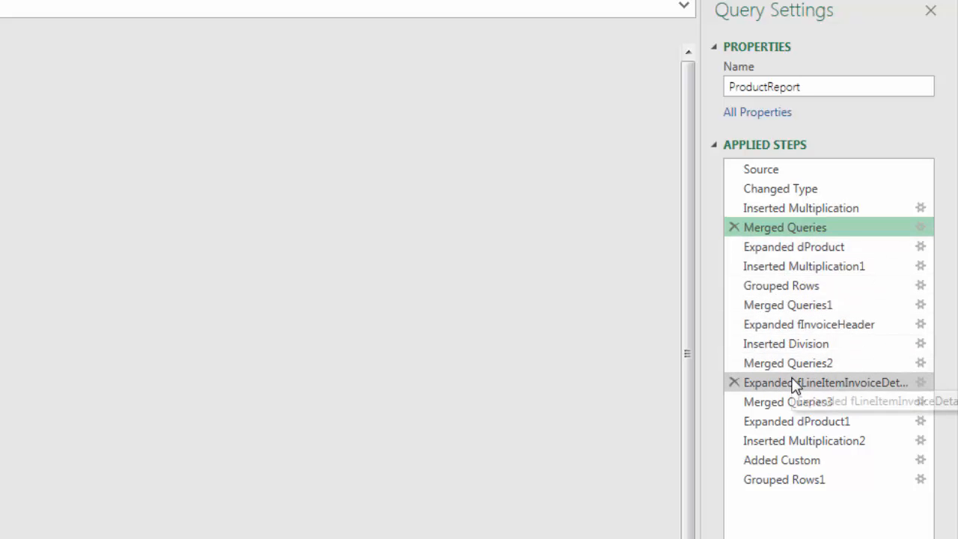
click(777, 460)
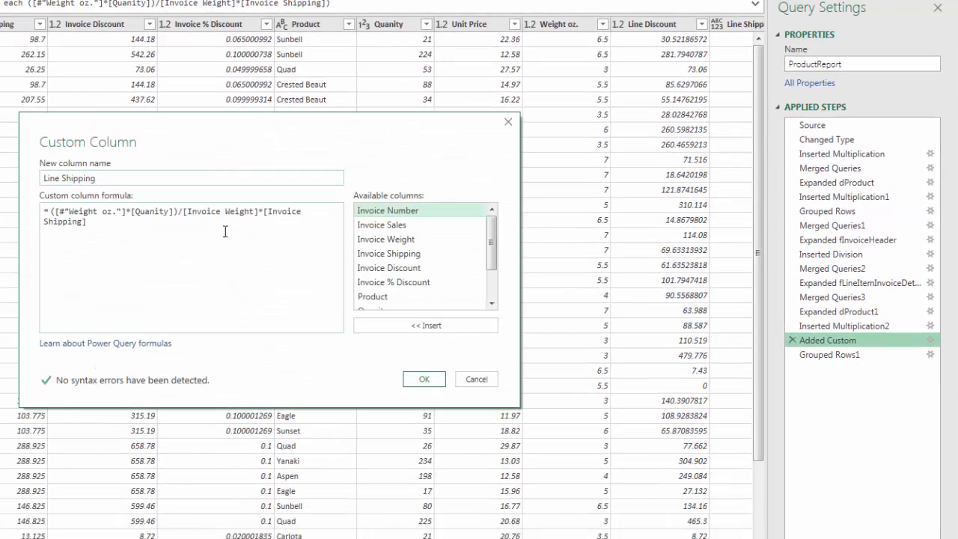
click(476, 379)
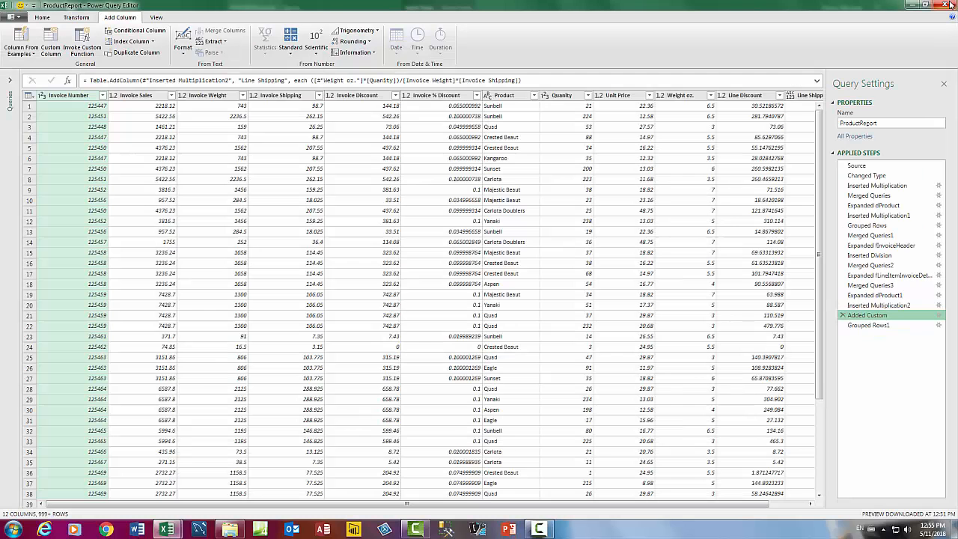
click(947, 6)
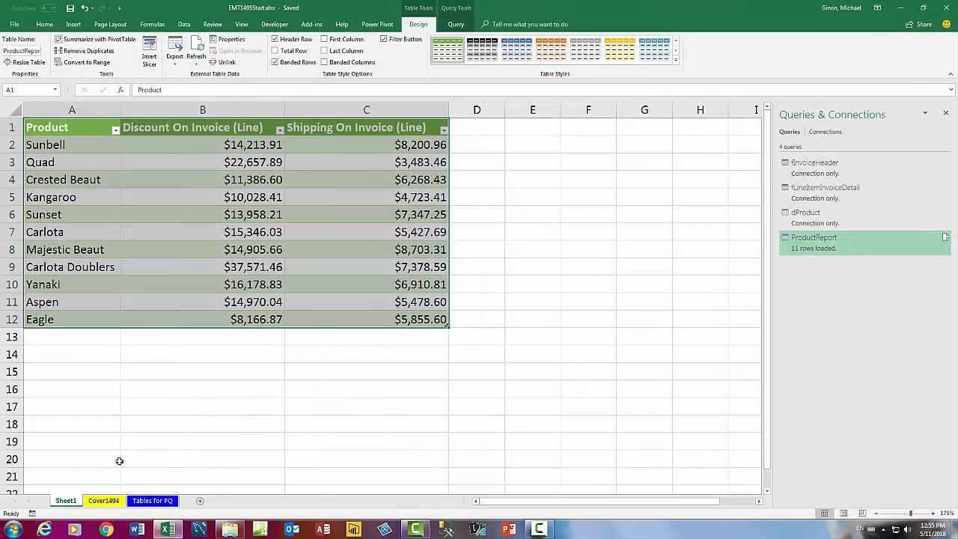
- Switch to the Cover1494 sheet and view the list of related EMT videos below the title
click(108, 499)
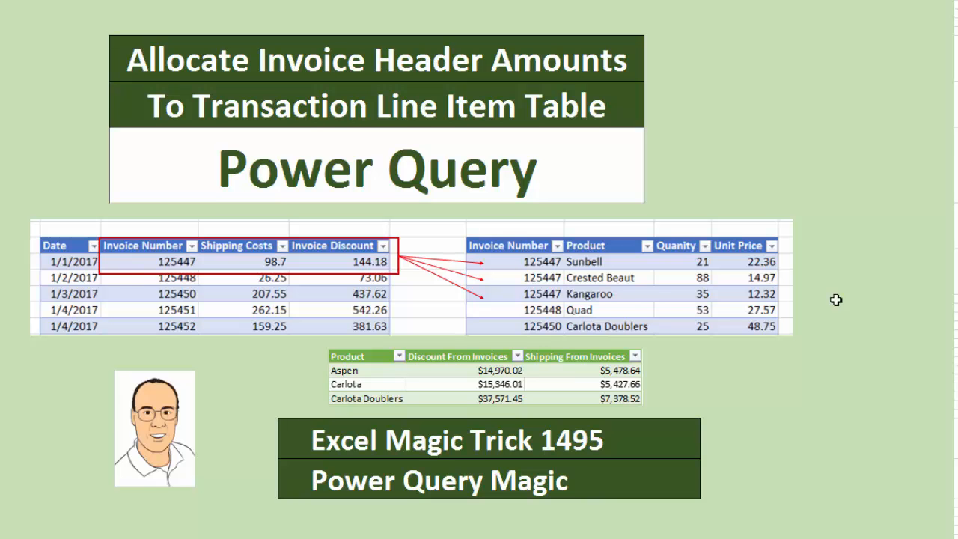
scroll(834, 300, down, 8)
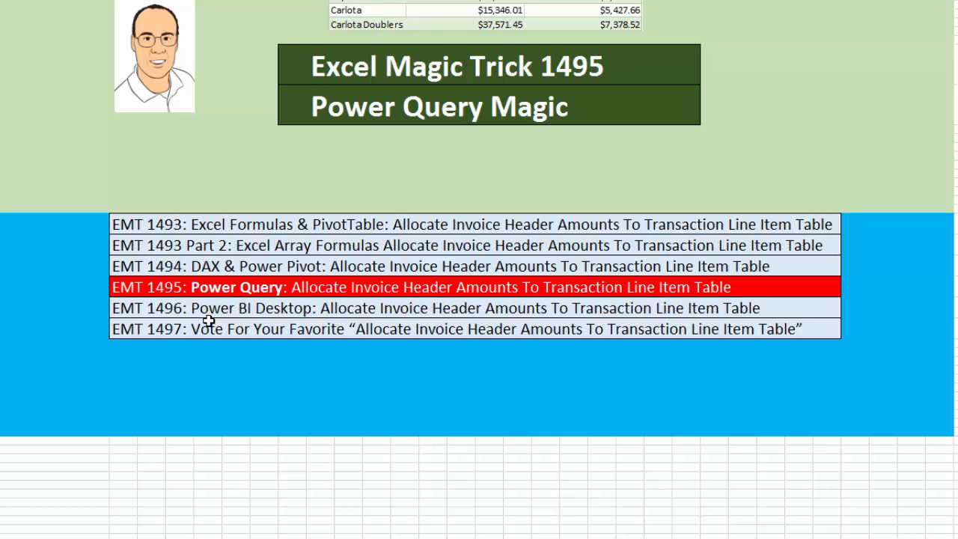